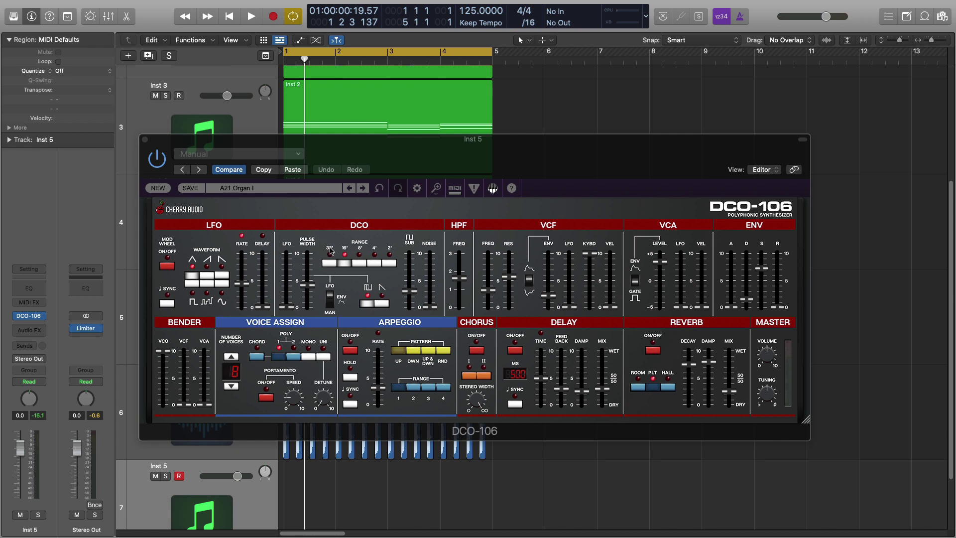
Step: Close the DCO-106 window of Inst 5 and play the four-bar arrangement with the first tracks in view
{"action": "mouse_move", "coordinate": [273, 143]}
{"action": "left_mouse_down"}
{"action": "mouse_move", "coordinate": [412, 211]}
{"action": "mouse_move", "coordinate": [277, 155]}
{"action": "mouse_move", "coordinate": [267, 140]}
{"action": "left_mouse_up"}
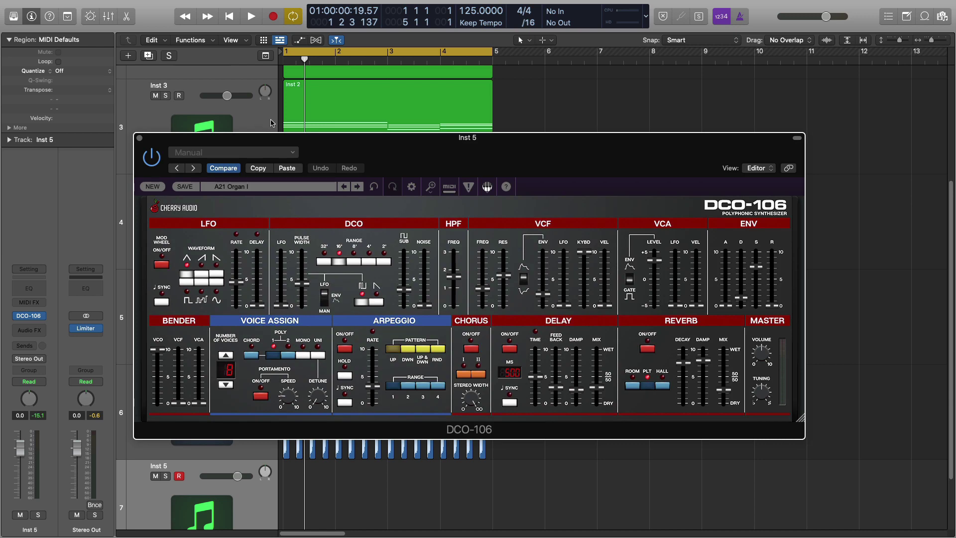
{"action": "left_click", "coordinate": [140, 139]}
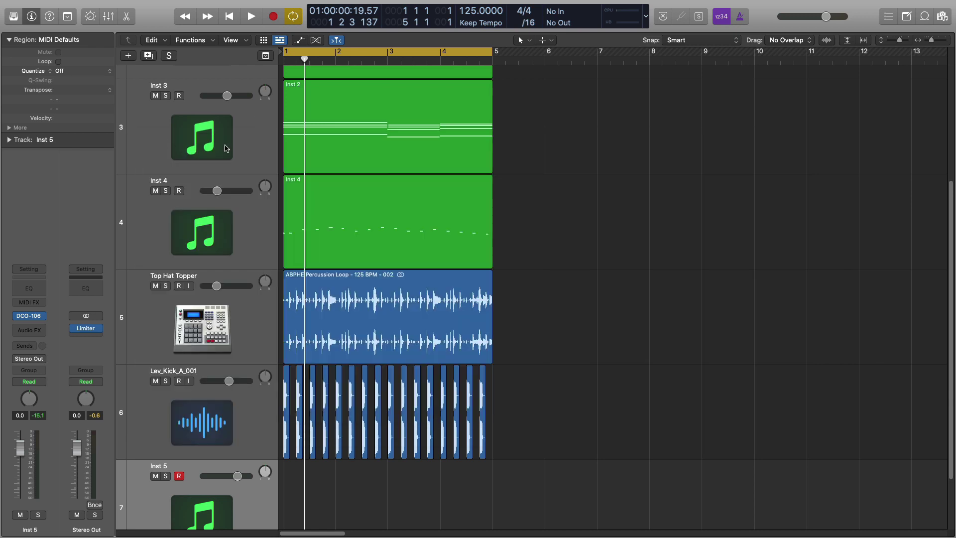
{"action": "scroll", "coordinate": [384, 175], "scroll_direction": "up", "scroll_amount": 5}
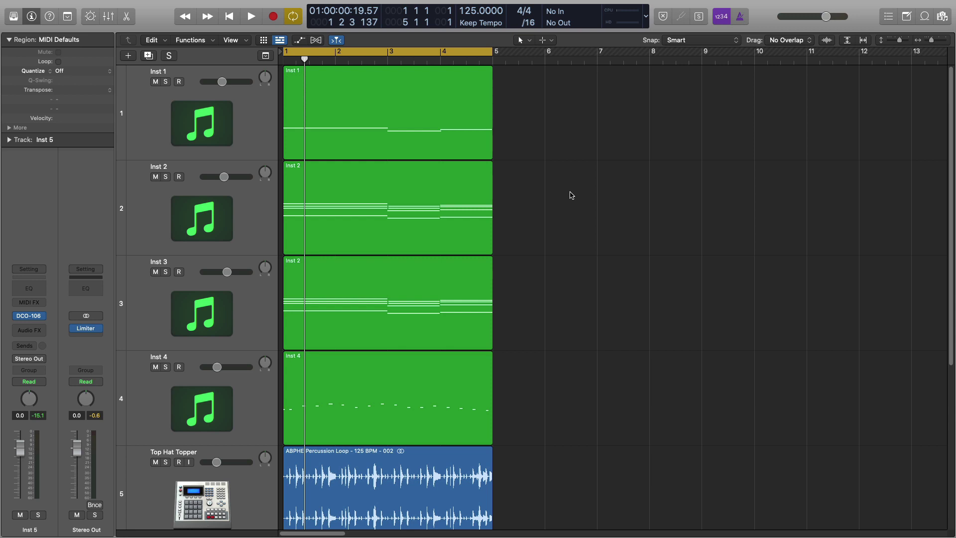
{"action": "key", "text": "space"}
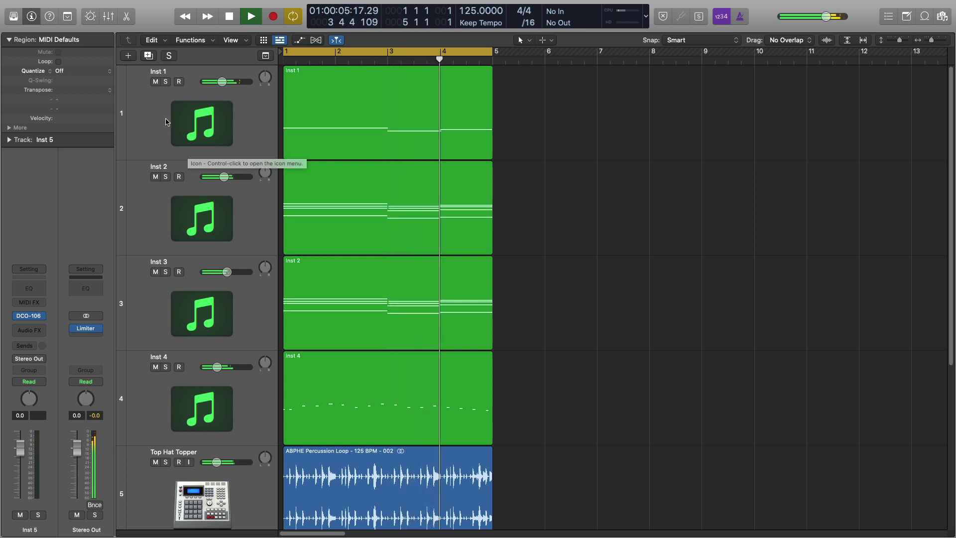
Step: Solo Inst 1 during playback, add Inst 2 and Inst 3 briefly, and return to hearing Inst 1 alone
{"action": "left_click", "coordinate": [165, 82]}
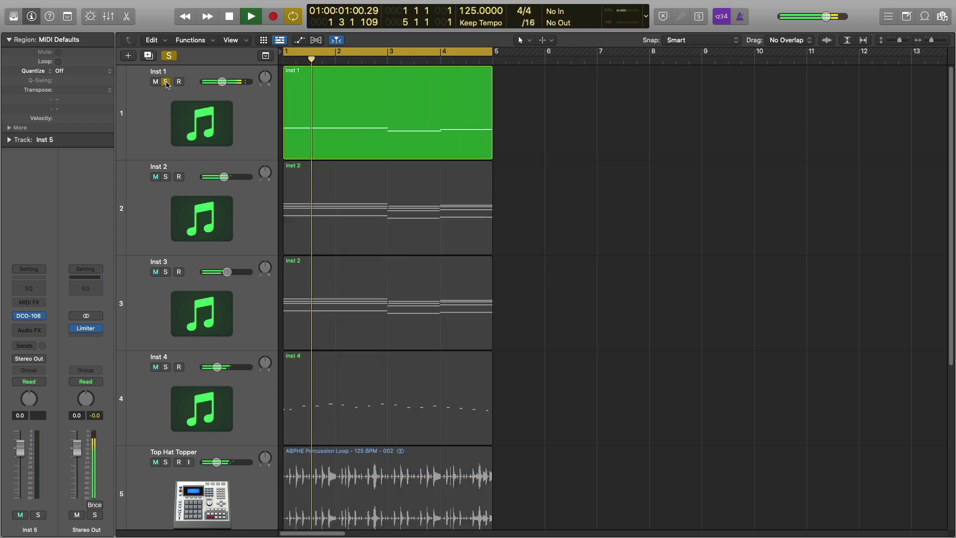
{"action": "left_click", "coordinate": [166, 176]}
{"action": "left_click", "coordinate": [165, 271]}
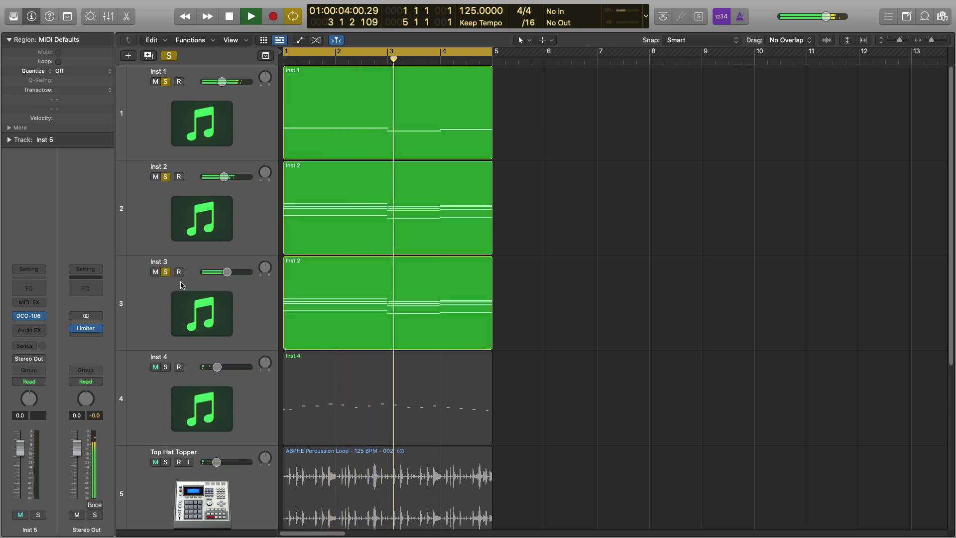
{"action": "left_click", "coordinate": [166, 177]}
{"action": "left_click", "coordinate": [166, 272]}
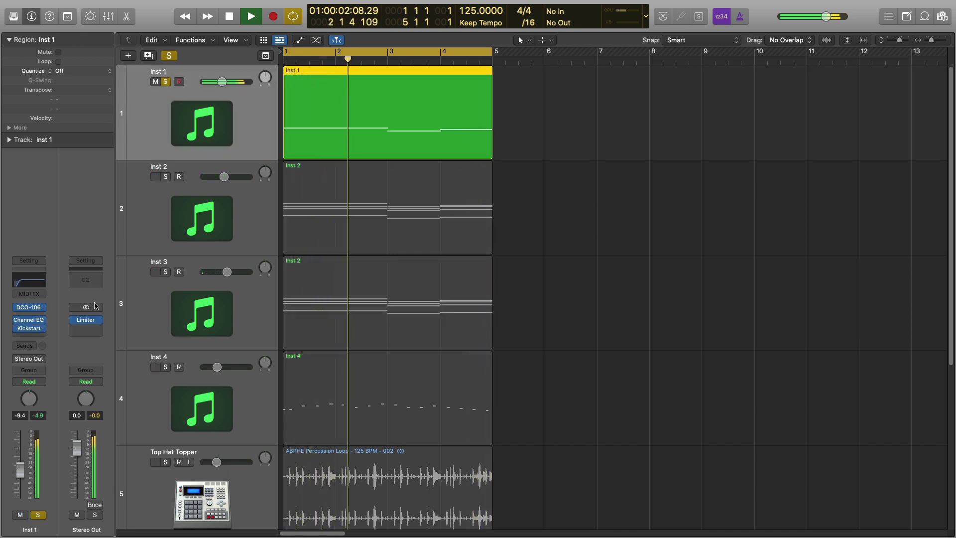
Step: Add Inst 2, Inst 3, Inst 4, Top Hat Topper and Lev_Kick_A_001 to the solo one by one, and stop playback
{"action": "left_click", "coordinate": [166, 177]}
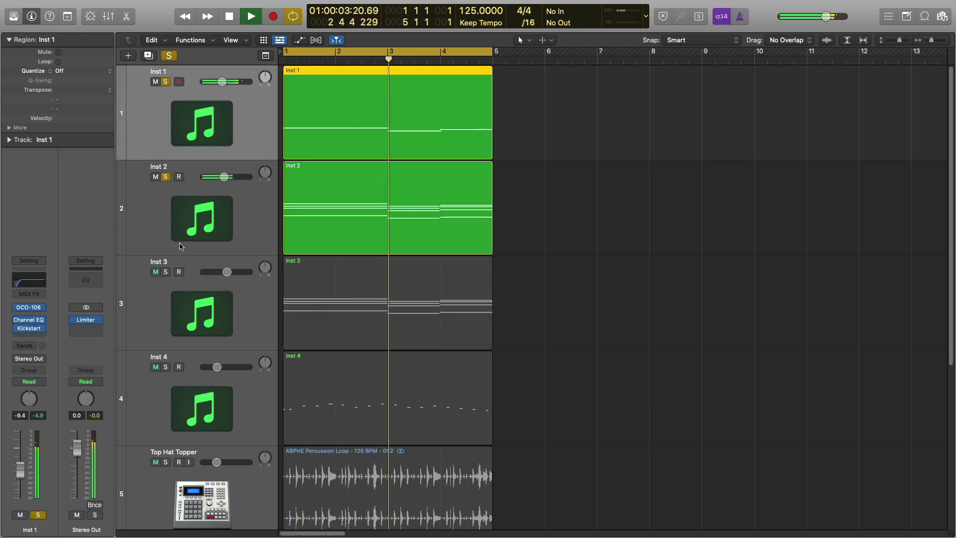
{"action": "left_click", "coordinate": [166, 272]}
{"action": "left_click", "coordinate": [165, 367]}
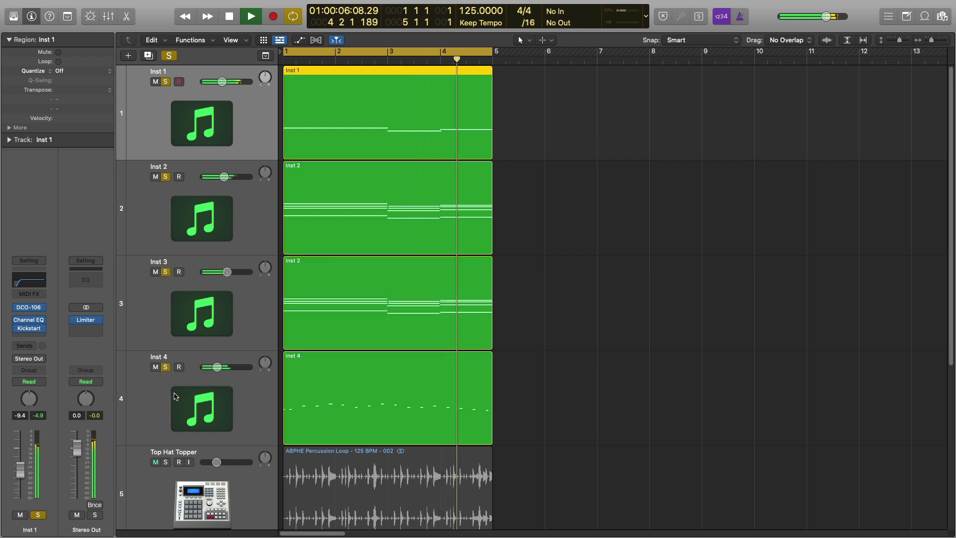
{"action": "scroll", "coordinate": [175, 397], "scroll_direction": "down", "scroll_amount": 3}
{"action": "left_click", "coordinate": [165, 352]}
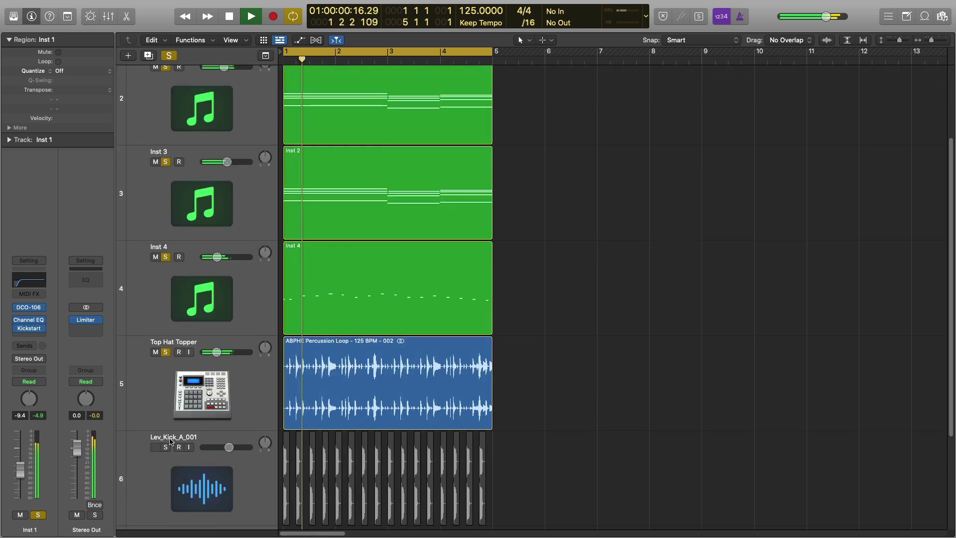
{"action": "left_click", "coordinate": [166, 448]}
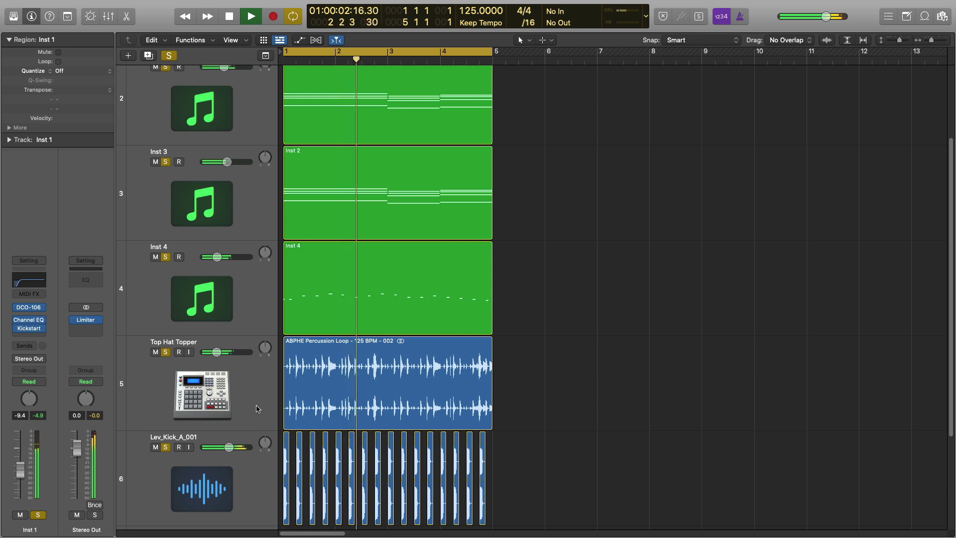
{"action": "key", "text": "space"}
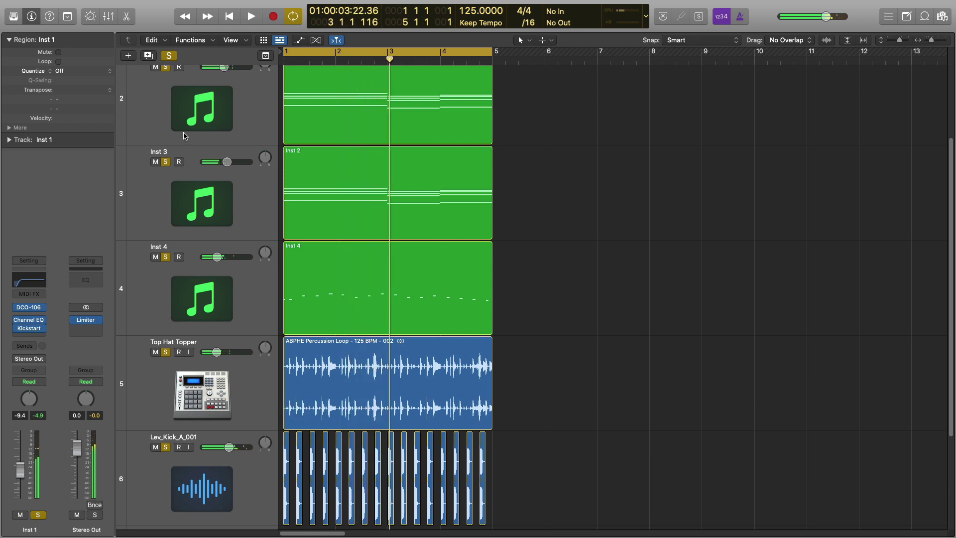
Step: Clear all track solos and open the DCO-106 synth on the Inst 5 track
{"action": "left_click", "coordinate": [169, 56]}
{"action": "scroll", "coordinate": [241, 194], "scroll_direction": "down", "scroll_amount": 4}
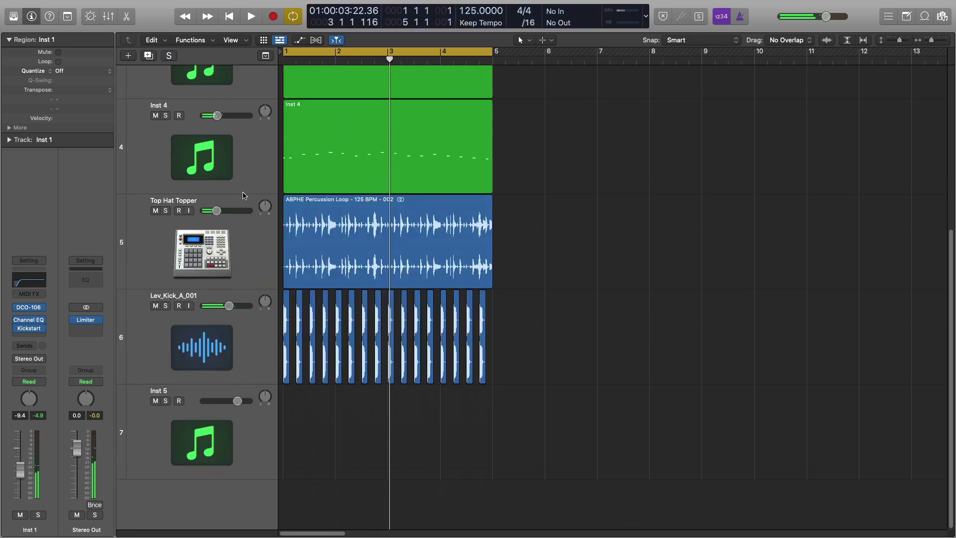
{"action": "left_click", "coordinate": [250, 423]}
{"action": "left_click", "coordinate": [29, 315]}
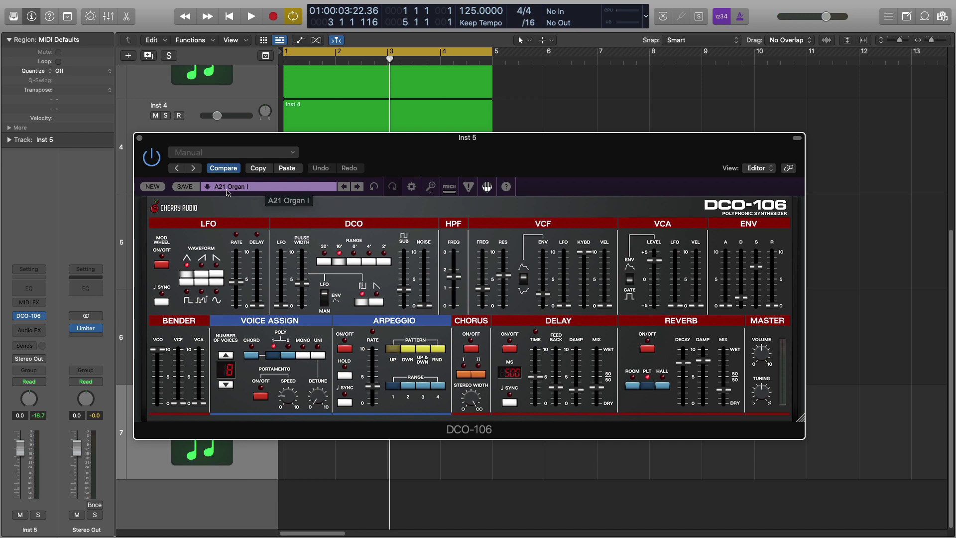
Step: Audition the DCO-106 factory presets B85 Rocket Men and B86 Forbidden Planet
{"action": "left_click", "coordinate": [208, 188]}
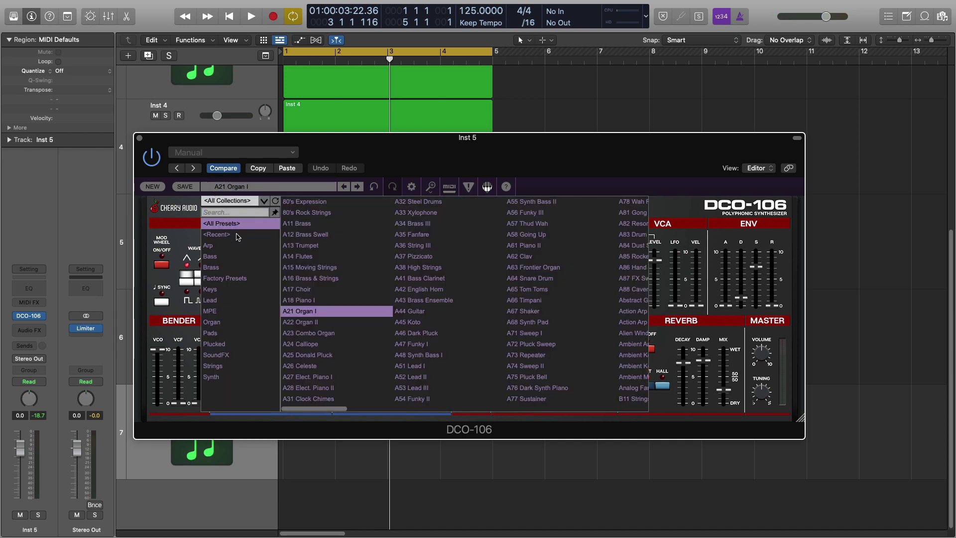
{"action": "left_click", "coordinate": [228, 280]}
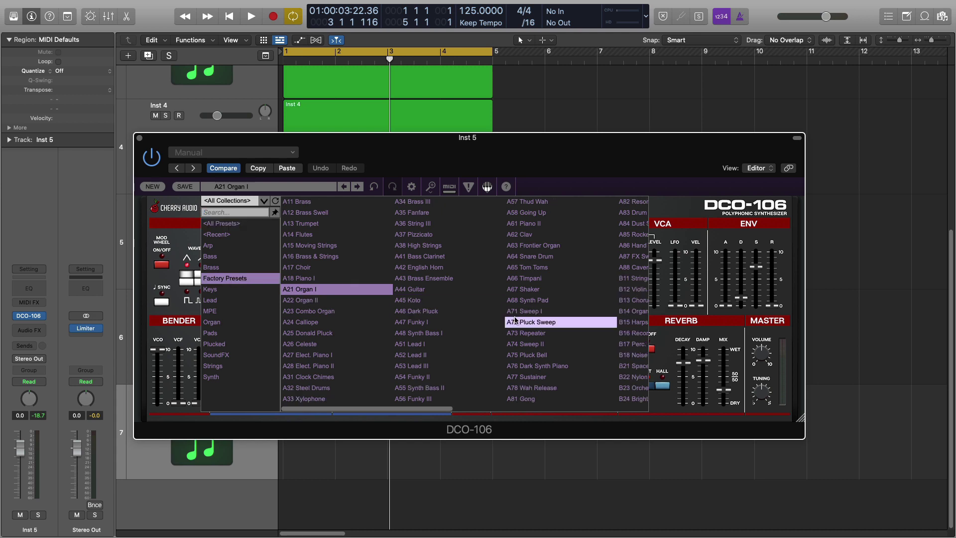
{"action": "scroll", "coordinate": [468, 294], "scroll_direction": "right", "scroll_amount": 10}
{"action": "scroll", "coordinate": [463, 294], "scroll_direction": "left", "scroll_amount": 10}
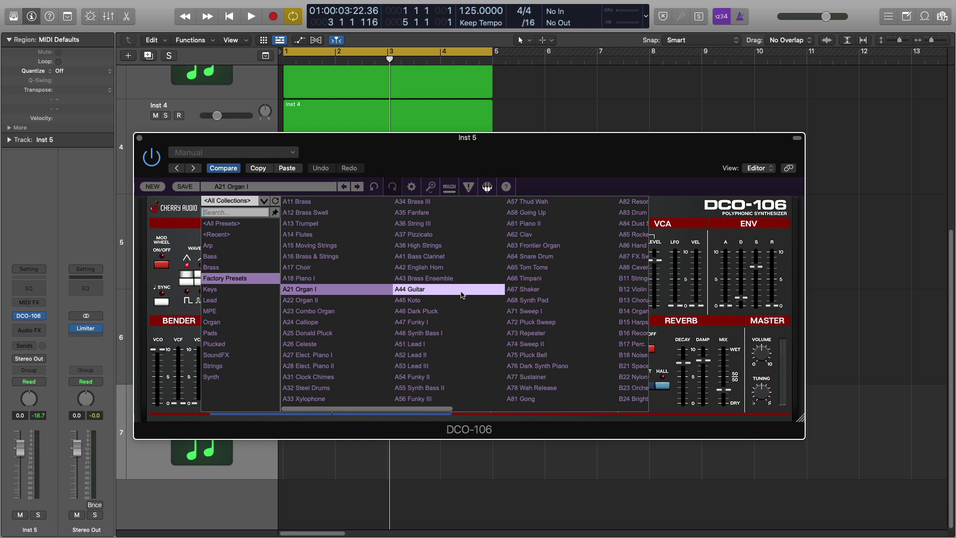
{"action": "scroll", "coordinate": [463, 294], "scroll_direction": "right", "scroll_amount": 10}
{"action": "left_click", "coordinate": [559, 311]}
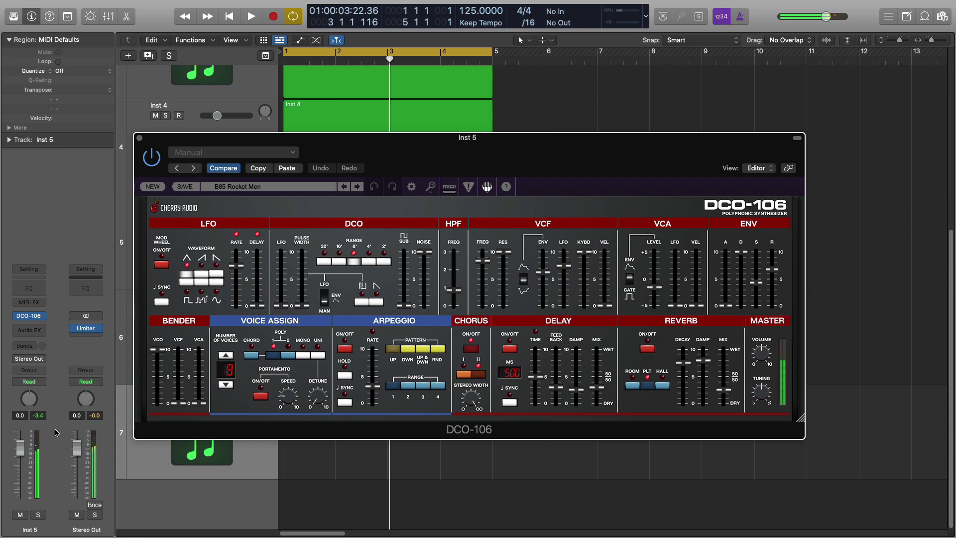
{"action": "left_click", "coordinate": [357, 187]}
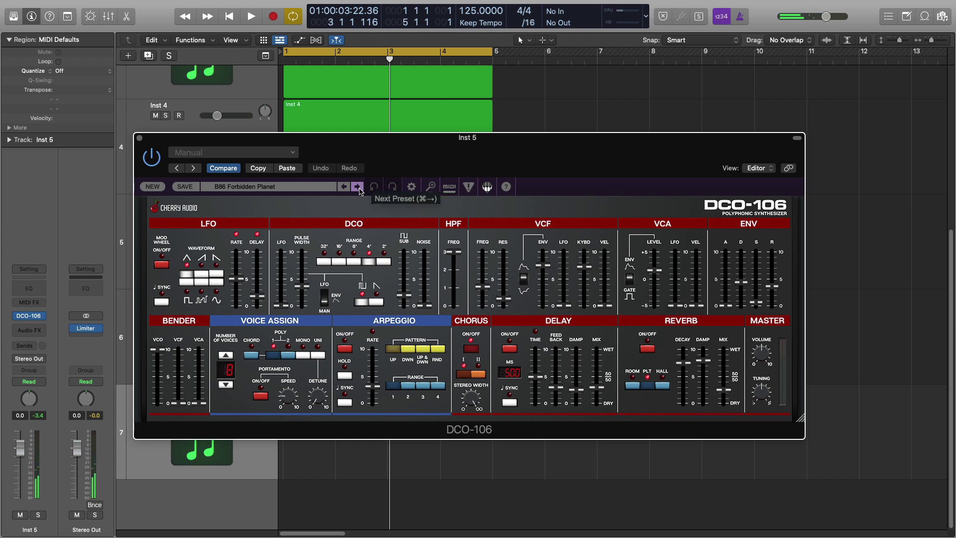
Step: Load the Action Arp 2 preset from the Arp category to audition it
{"action": "left_click", "coordinate": [207, 188]}
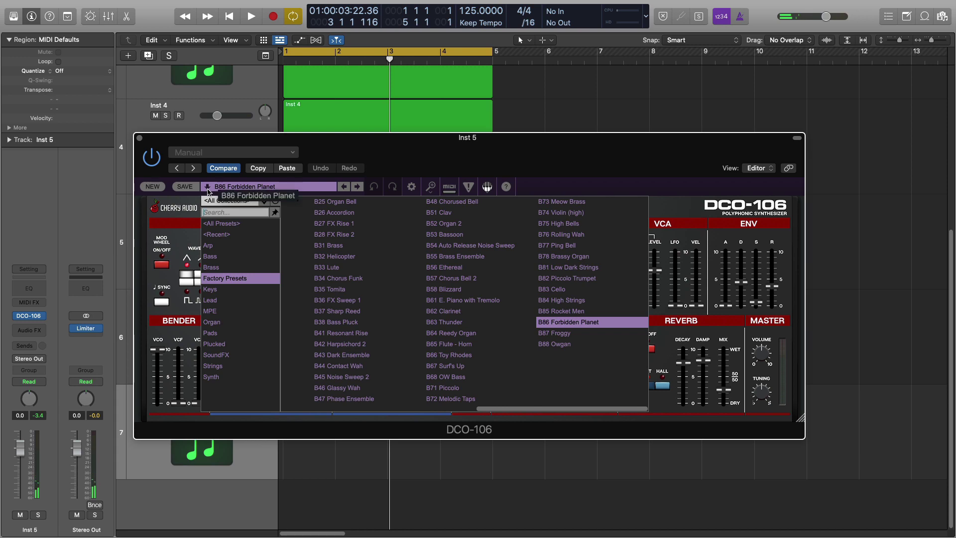
{"action": "left_click", "coordinate": [222, 246]}
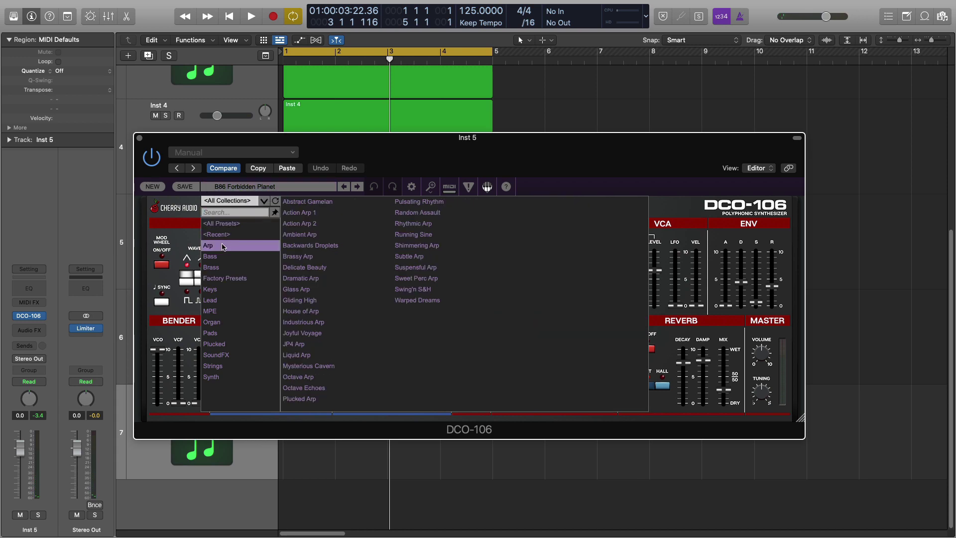
{"action": "double_click", "coordinate": [299, 223]}
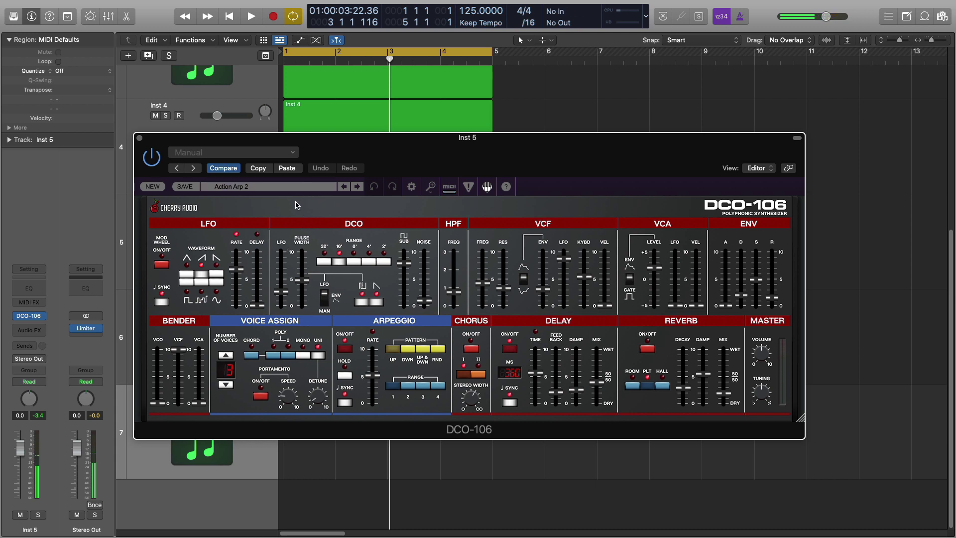
Step: Start a blank DCO-106 patch with only the pulse oscillator waveform active and the chorus switched off
{"action": "left_click", "coordinate": [153, 187]}
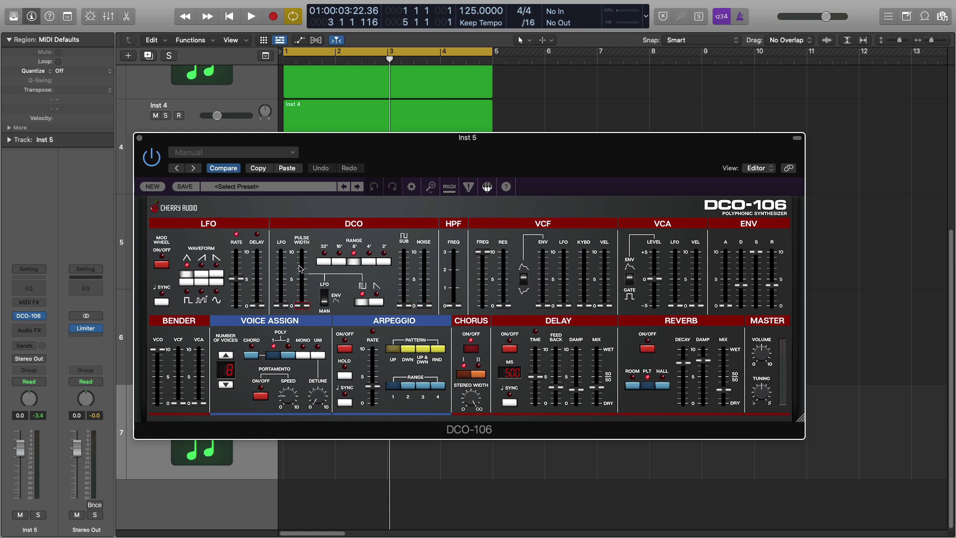
{"action": "left_click", "coordinate": [377, 302]}
{"action": "left_click", "coordinate": [359, 302]}
{"action": "mouse_move", "coordinate": [547, 307]}
{"action": "left_click", "coordinate": [473, 349]}
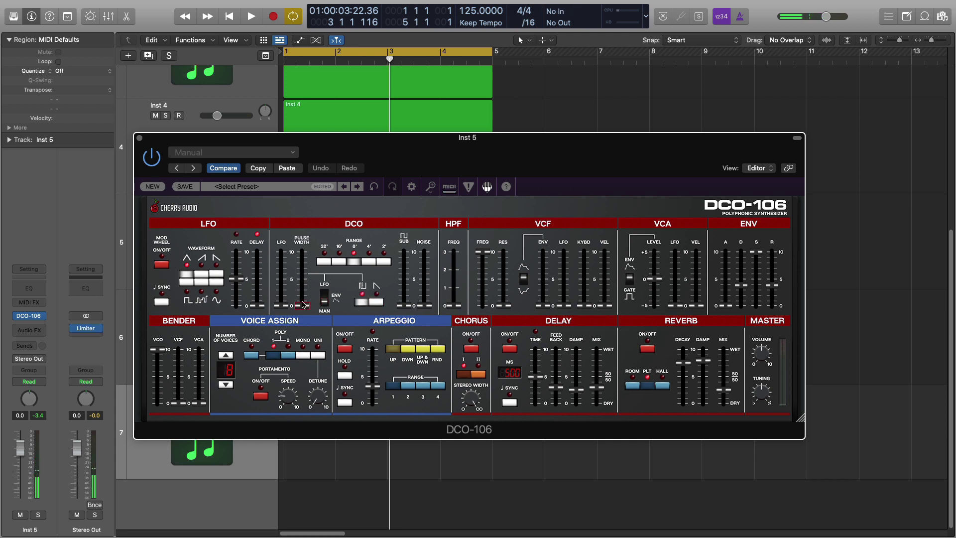
Step: Raise the DCO pulse width to about 5 and set the LFO to tempo sync with the rising sawtooth waveform
{"action": "left_click_drag", "start_coordinate": [305, 306], "coordinate": [307, 280]}
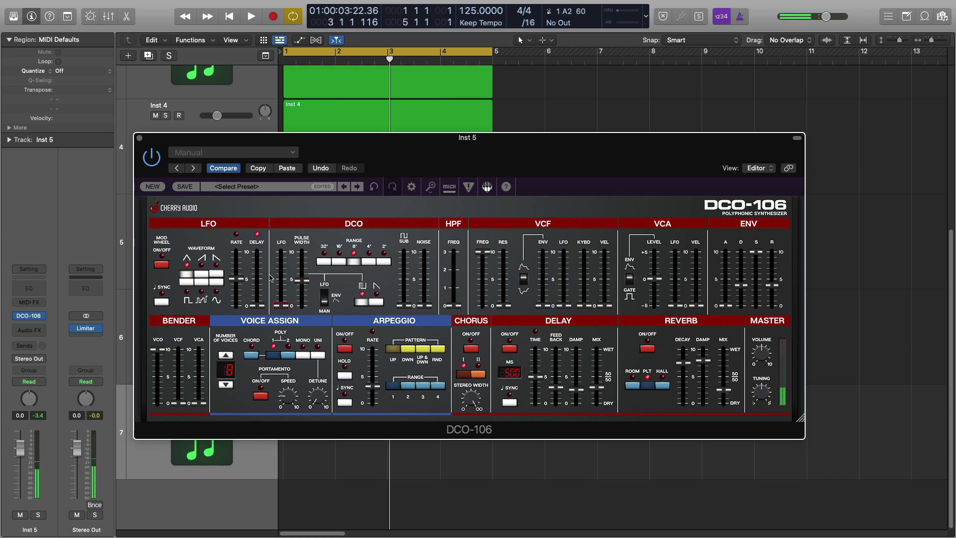
{"action": "left_click", "coordinate": [165, 302]}
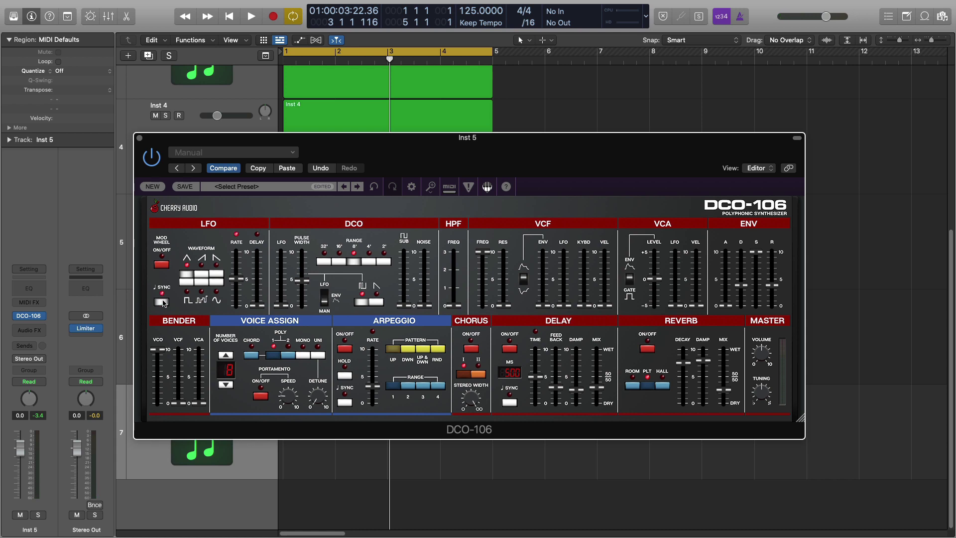
{"action": "left_click", "coordinate": [202, 275]}
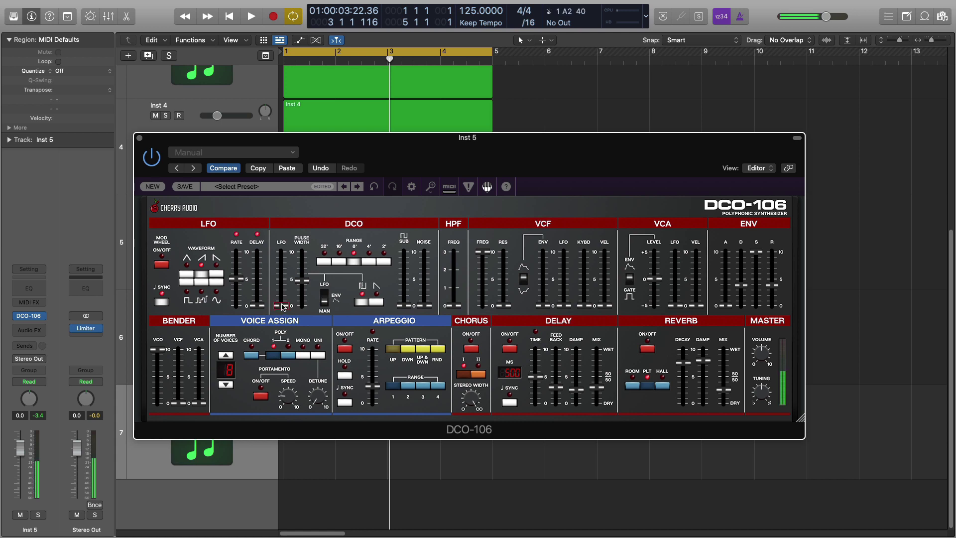
Step: Try LFO modulation on the DCO at full and at 29.6% with a slower LFO rate, and return the amount to zero
{"action": "left_click_drag", "start_coordinate": [282, 308], "coordinate": [287, 250]}
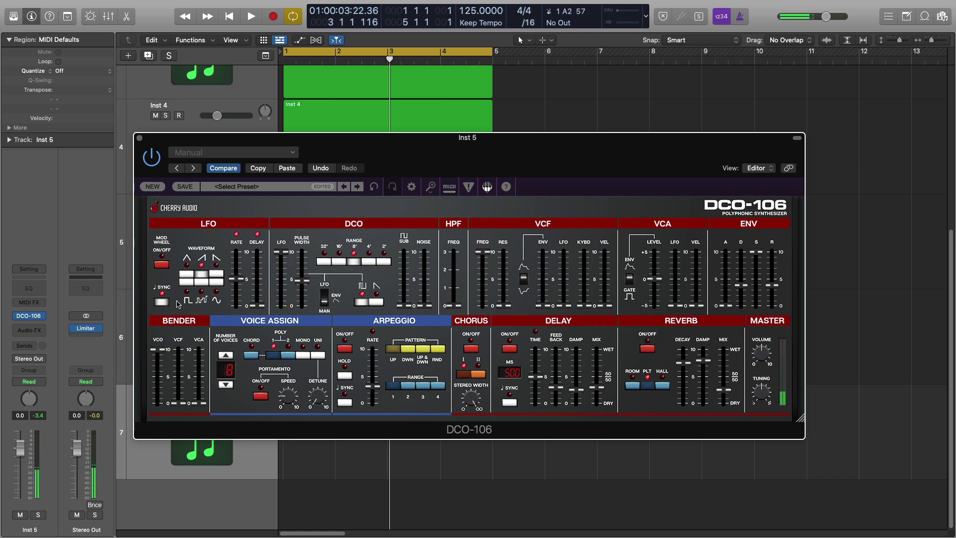
{"action": "left_click_drag", "start_coordinate": [240, 281], "coordinate": [242, 302]}
{"action": "left_click_drag", "start_coordinate": [286, 257], "coordinate": [287, 273]}
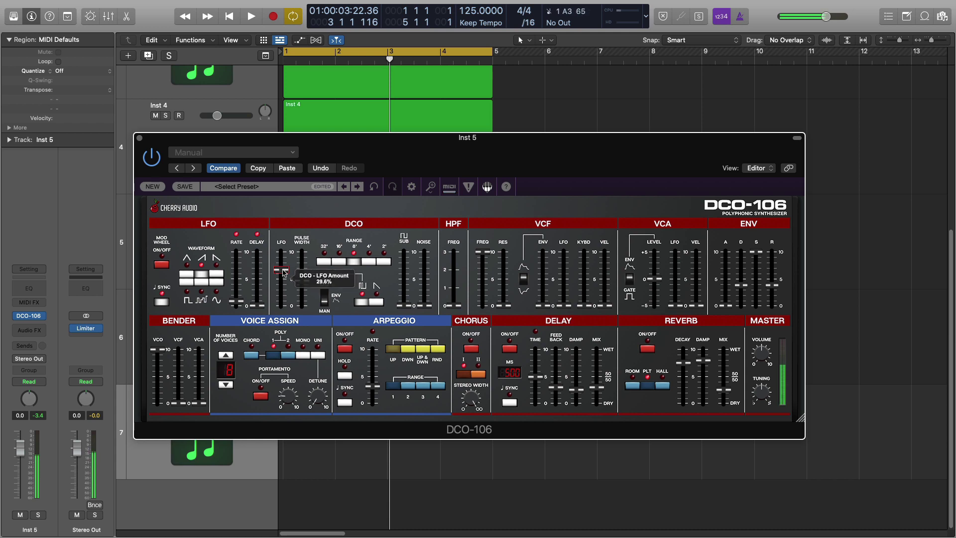
{"action": "left_click_drag", "start_coordinate": [284, 273], "coordinate": [294, 314]}
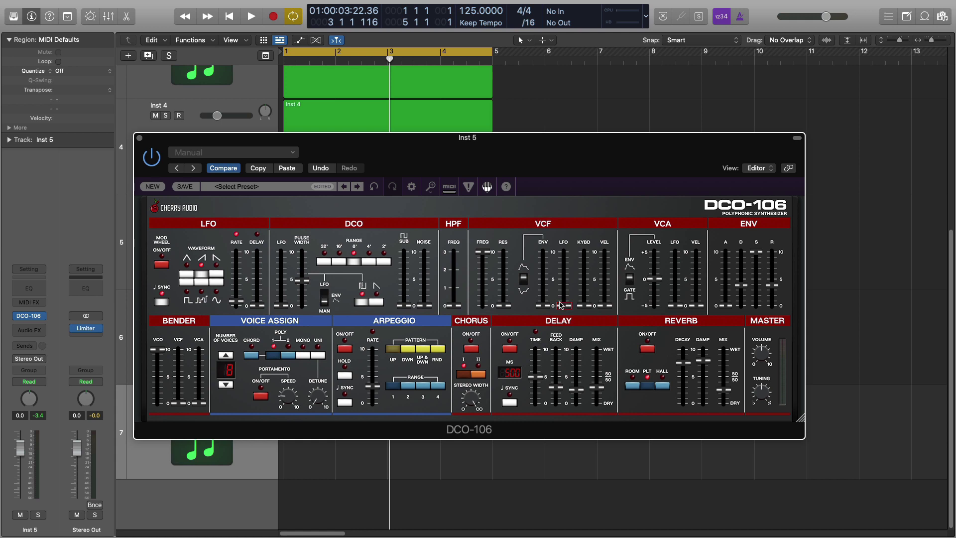
Step: Raise the LFO rate to about 7 while trying VCA modulation, and switch on the saw oscillator waveform alongside the pulse
{"action": "left_click", "coordinate": [676, 306]}
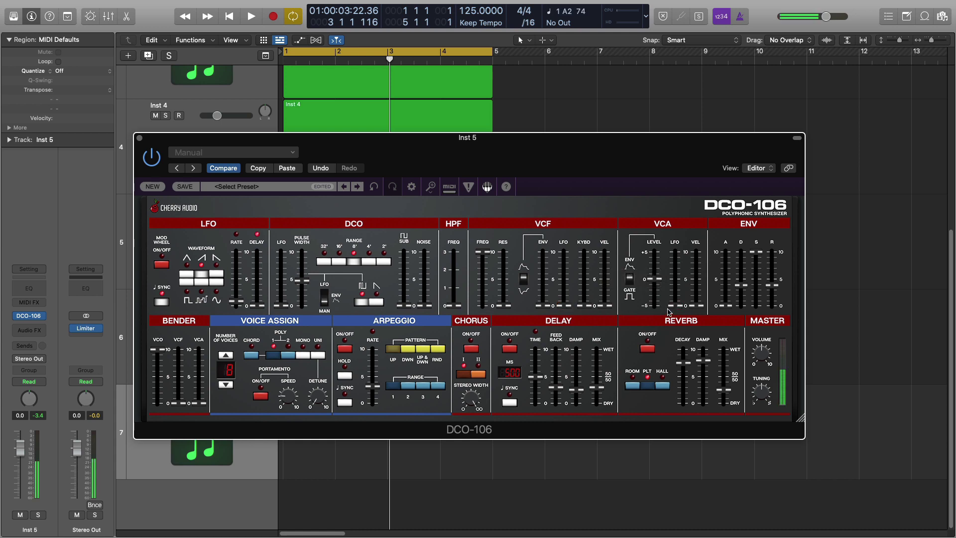
{"action": "mouse_move", "coordinate": [676, 308]}
{"action": "left_mouse_down"}
{"action": "mouse_move", "coordinate": [683, 253]}
{"action": "mouse_move", "coordinate": [676, 306]}
{"action": "left_mouse_up"}
{"action": "left_click_drag", "start_coordinate": [242, 302], "coordinate": [244, 268]}
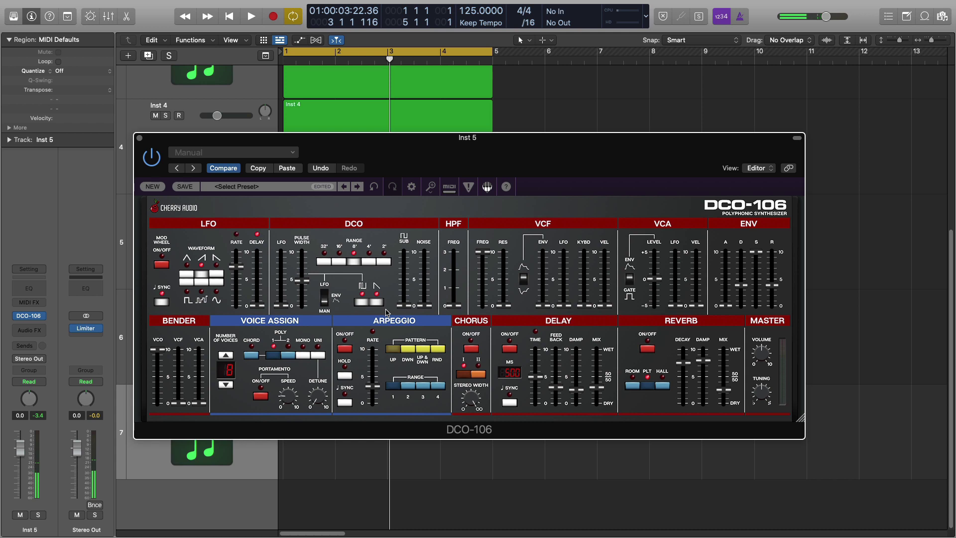
Step: Shorten the envelope with sustain at zero and decay at about 3, and lower the VCF frequency to about 4
{"action": "left_click_drag", "start_coordinate": [302, 280], "coordinate": [305, 282]}
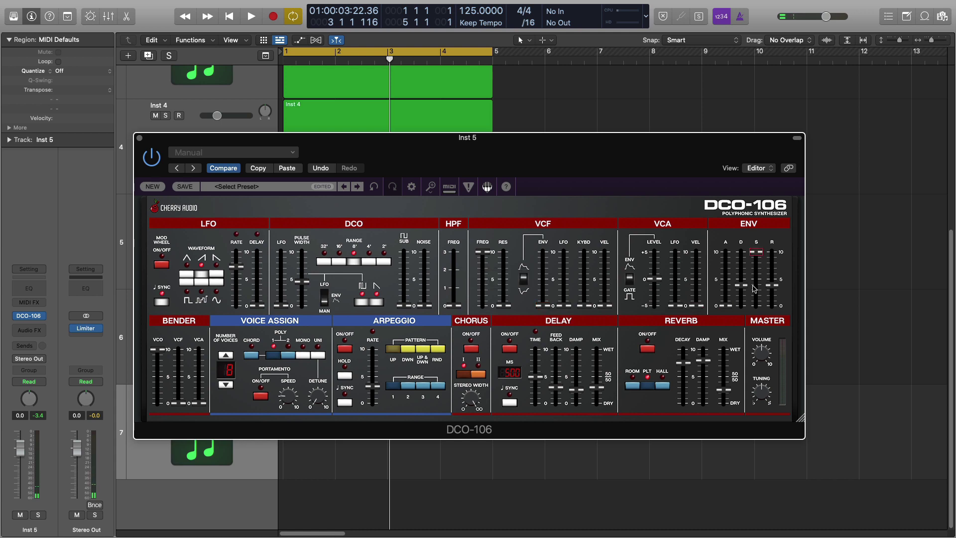
{"action": "left_click_drag", "start_coordinate": [756, 260], "coordinate": [744, 292]}
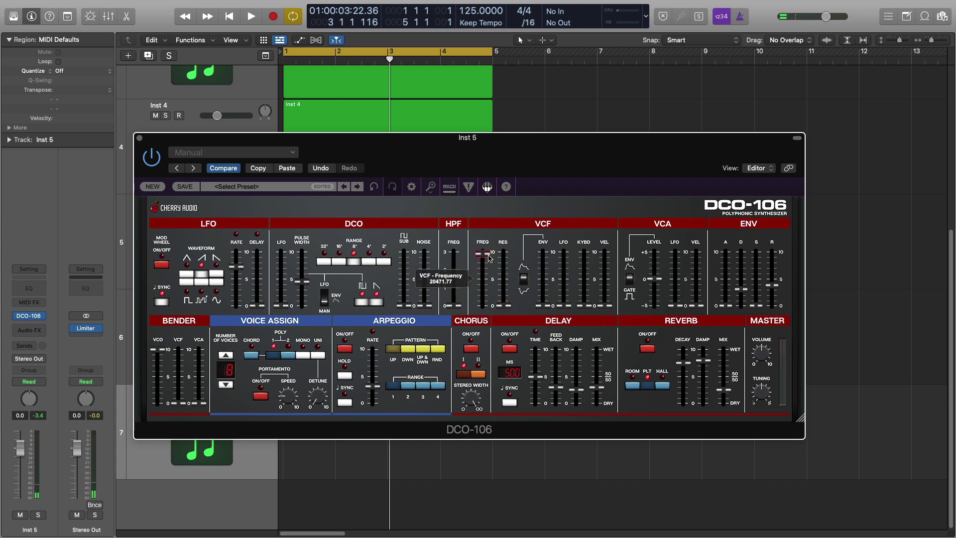
{"action": "left_click_drag", "start_coordinate": [489, 257], "coordinate": [487, 287]}
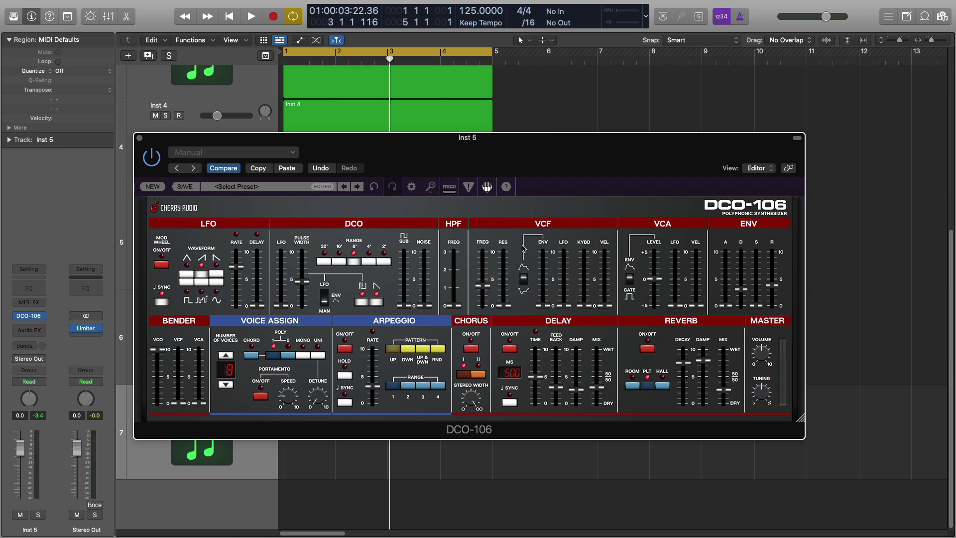
Step: Raise the VCF envelope amount to about 5 and lengthen the envelope release to 1974.9 ms
{"action": "mouse_move", "coordinate": [547, 309]}
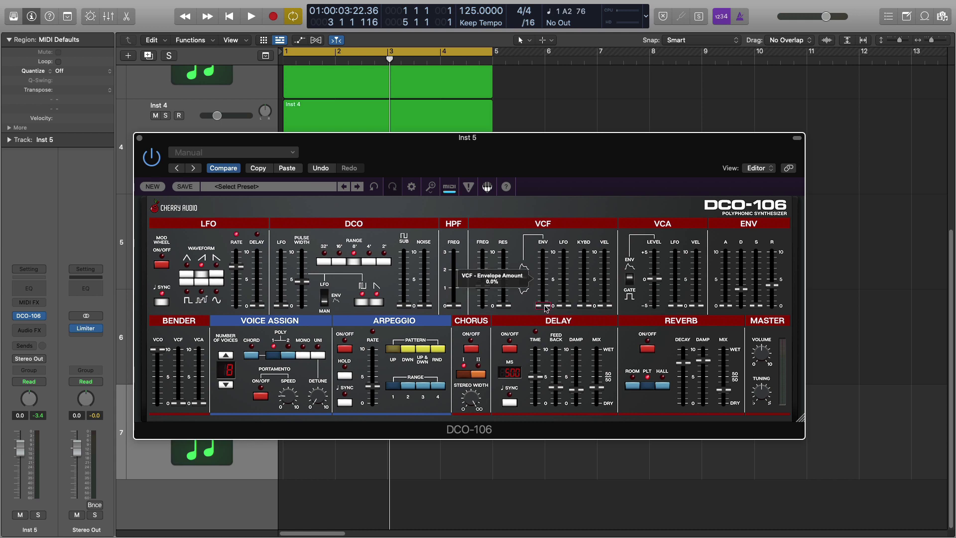
{"action": "left_click_drag", "start_coordinate": [547, 309], "coordinate": [547, 276]}
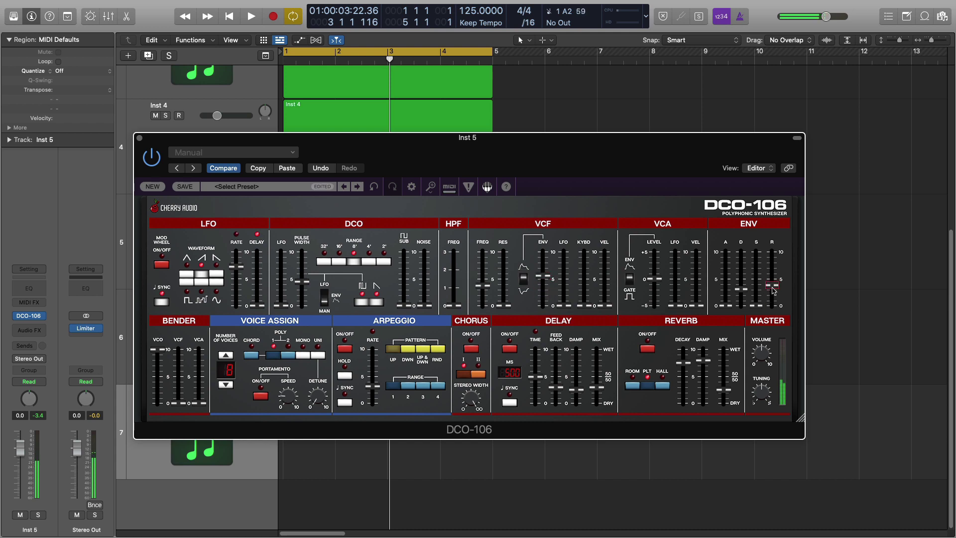
{"action": "left_click_drag", "start_coordinate": [773, 286], "coordinate": [773, 283]}
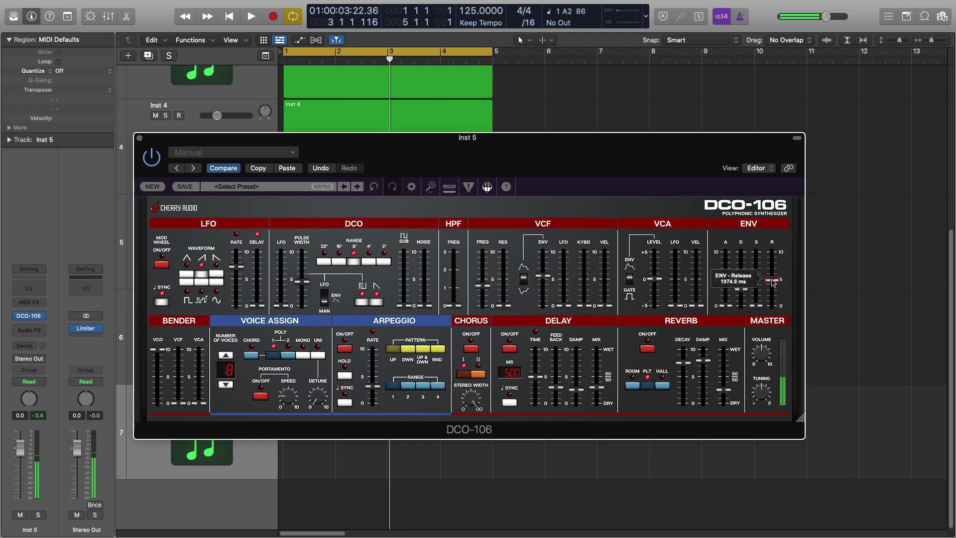
{"action": "left_click_drag", "start_coordinate": [548, 277], "coordinate": [548, 280]}
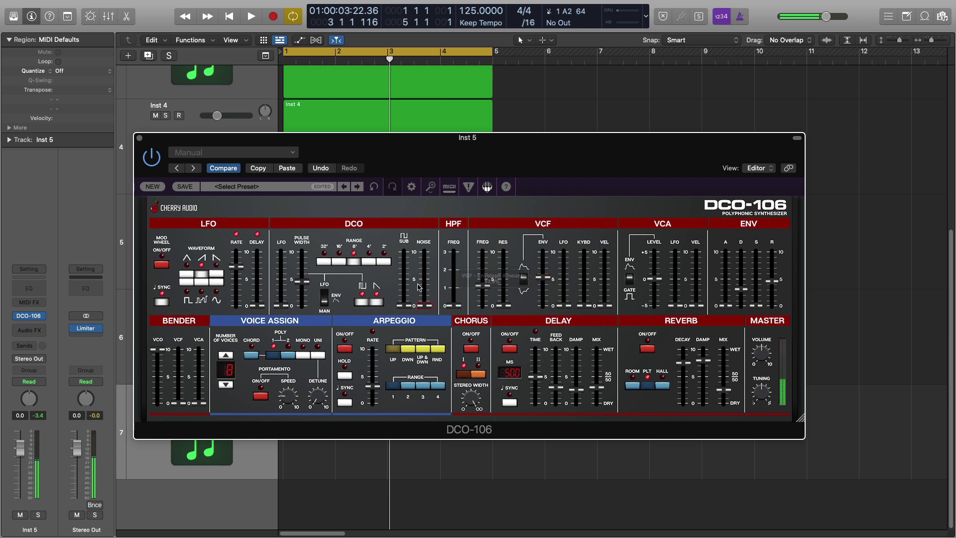
Step: Raise the DCO sub-oscillator level to about 5 and audition the other octave ranges before returning to 8'
{"action": "left_click_drag", "start_coordinate": [407, 309], "coordinate": [404, 275]}
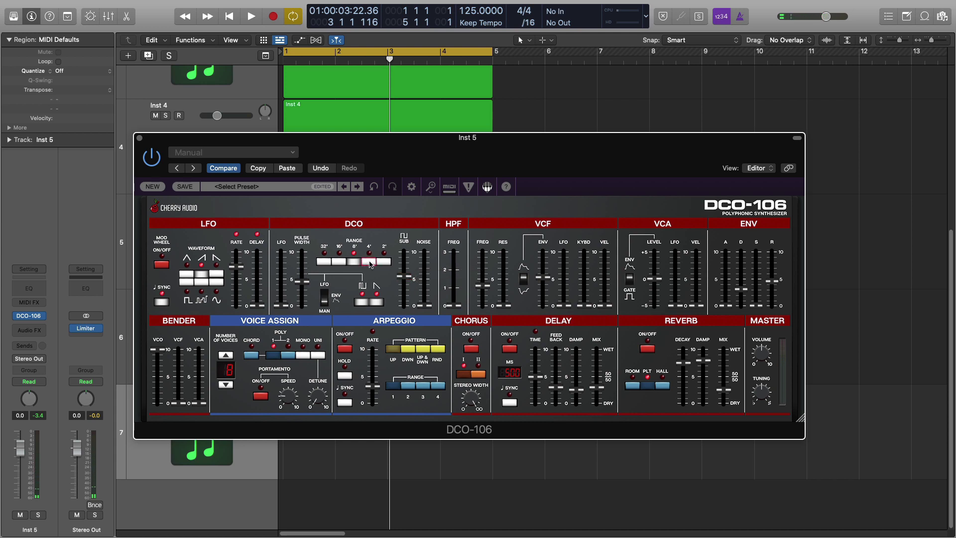
{"action": "left_click", "coordinate": [371, 264]}
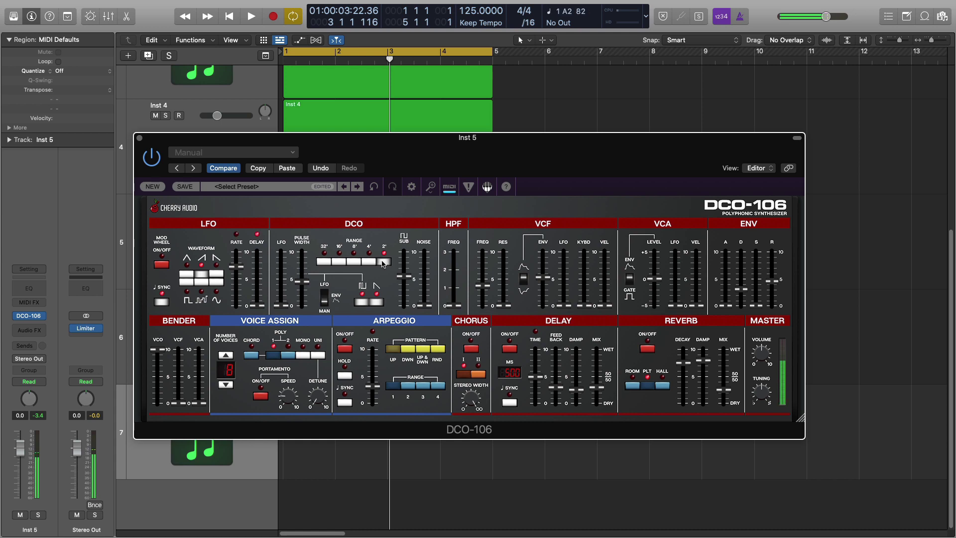
{"action": "left_click", "coordinate": [355, 262]}
{"action": "left_click", "coordinate": [337, 263]}
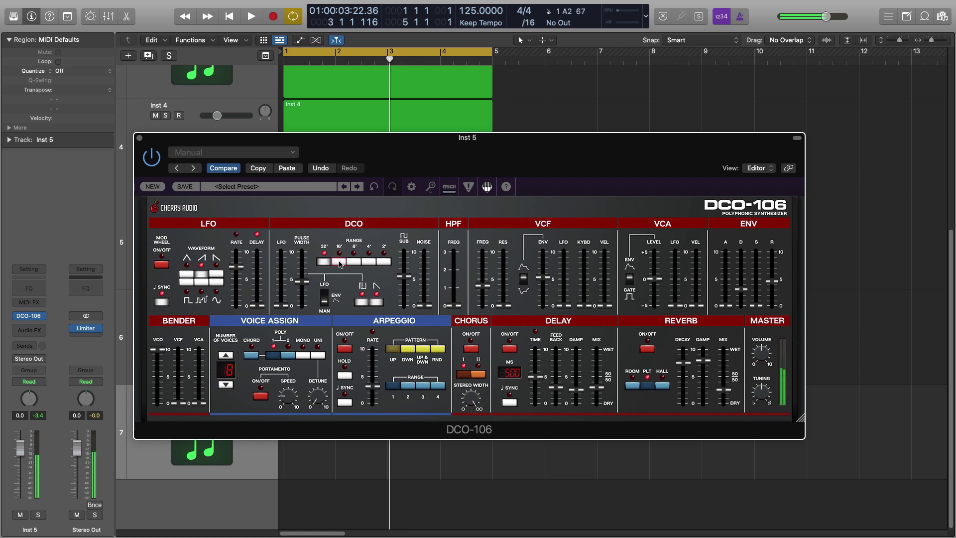
{"action": "left_click", "coordinate": [340, 263]}
{"action": "left_click", "coordinate": [354, 262]}
{"action": "mouse_move", "coordinate": [412, 278]}
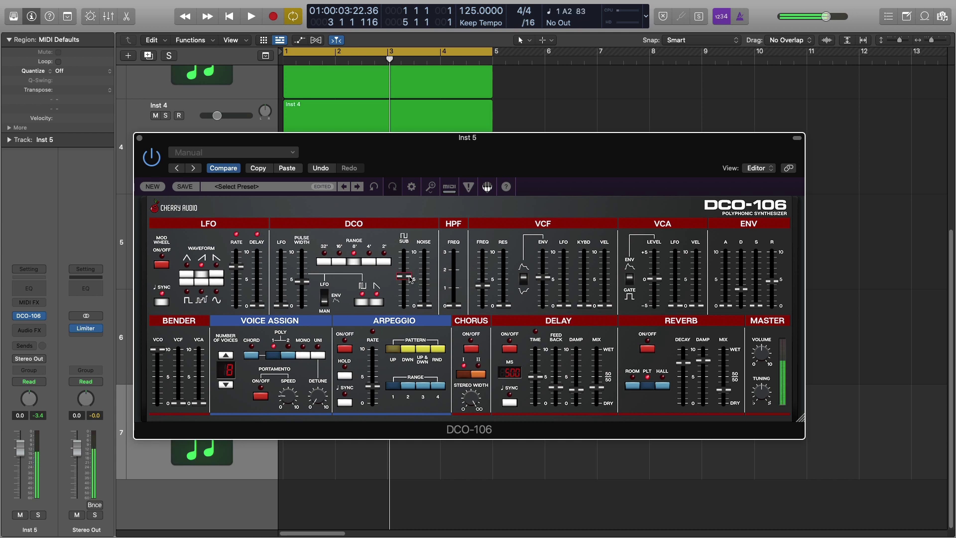
{"action": "mouse_move", "coordinate": [411, 280]}
{"action": "left_mouse_down"}
{"action": "mouse_move", "coordinate": [412, 287]}
{"action": "mouse_move", "coordinate": [411, 277]}
{"action": "left_mouse_up"}
Step: Switch voice assign to unison with 16 voices and add detune, lowering the Inst 5 channel level to -10.2 dB
{"action": "left_click", "coordinate": [316, 357]}
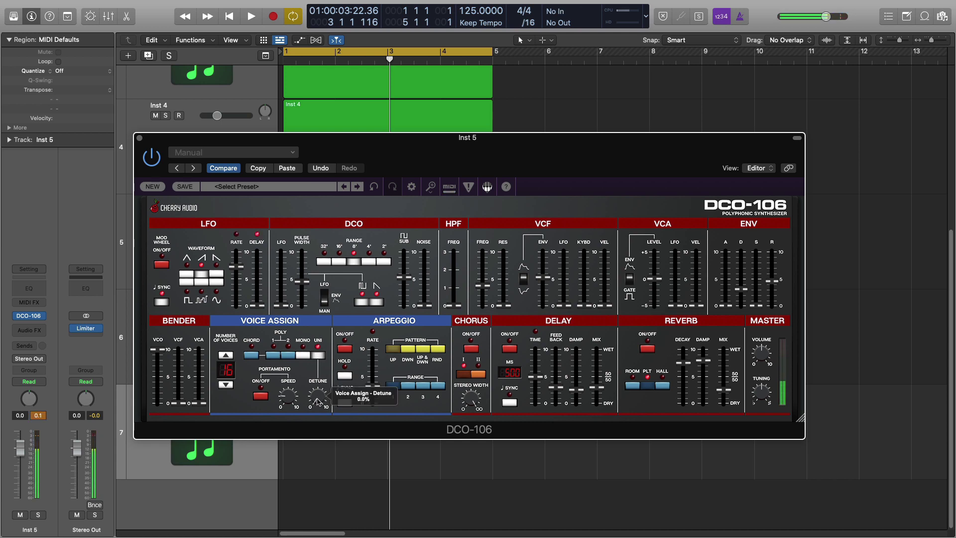
{"action": "mouse_move", "coordinate": [18, 468]}
{"action": "left_mouse_down"}
{"action": "mouse_move", "coordinate": [20, 459]}
{"action": "mouse_move", "coordinate": [20, 472]}
{"action": "left_mouse_up"}
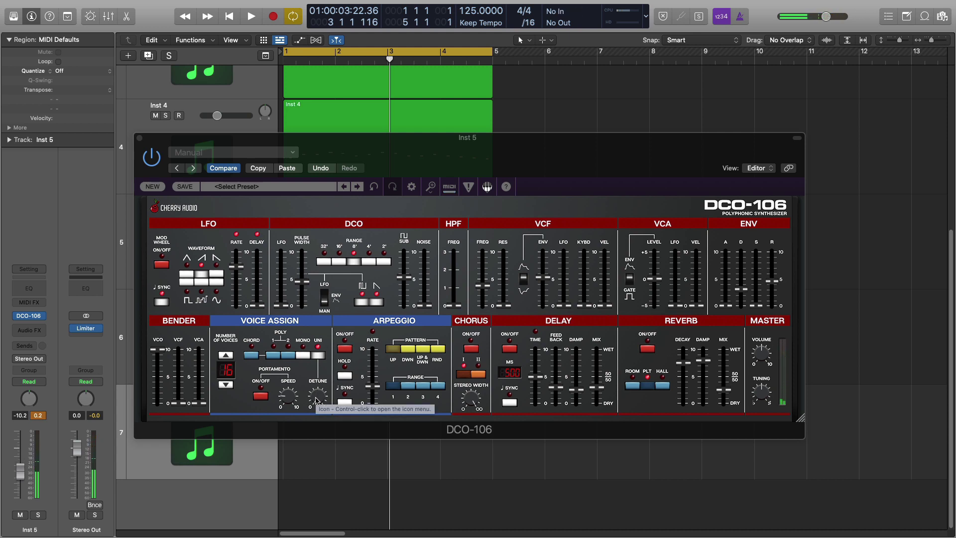
{"action": "left_click_drag", "start_coordinate": [316, 400], "coordinate": [320, 367]}
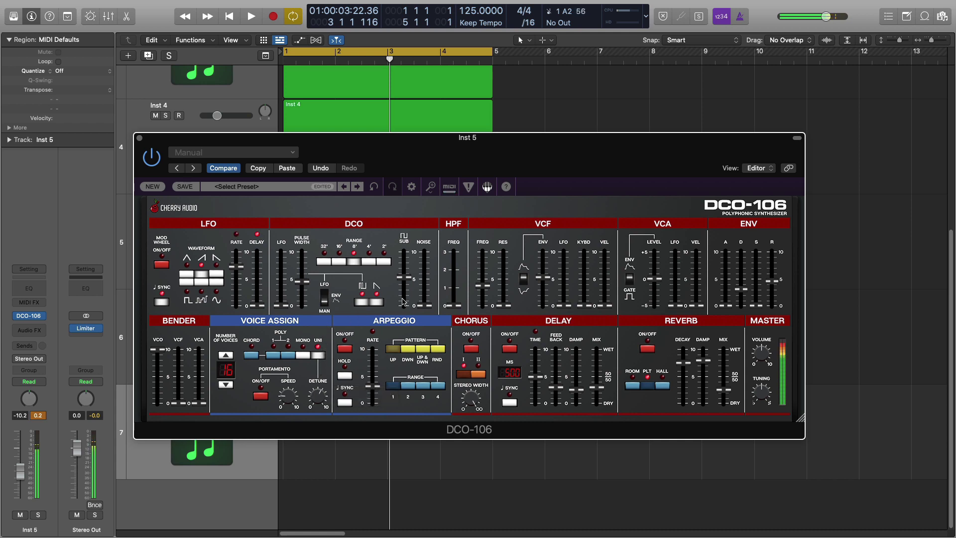
Step: Raise the VCF envelope amount to about 6.5 and fine-tune the envelope decay to about 3
{"action": "left_click_drag", "start_coordinate": [745, 290], "coordinate": [745, 293]}
{"action": "left_click_drag", "start_coordinate": [551, 280], "coordinate": [552, 272]}
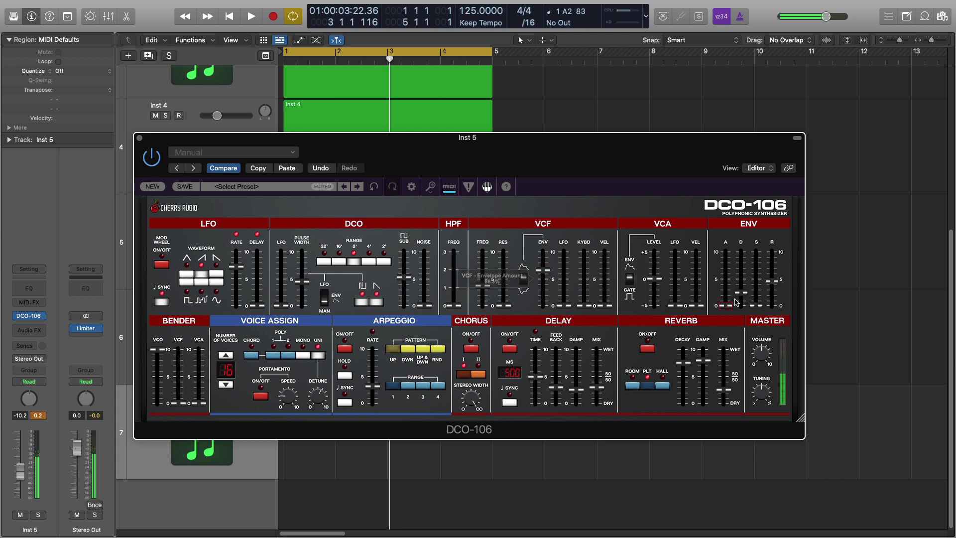
{"action": "left_click_drag", "start_coordinate": [746, 292], "coordinate": [747, 290]}
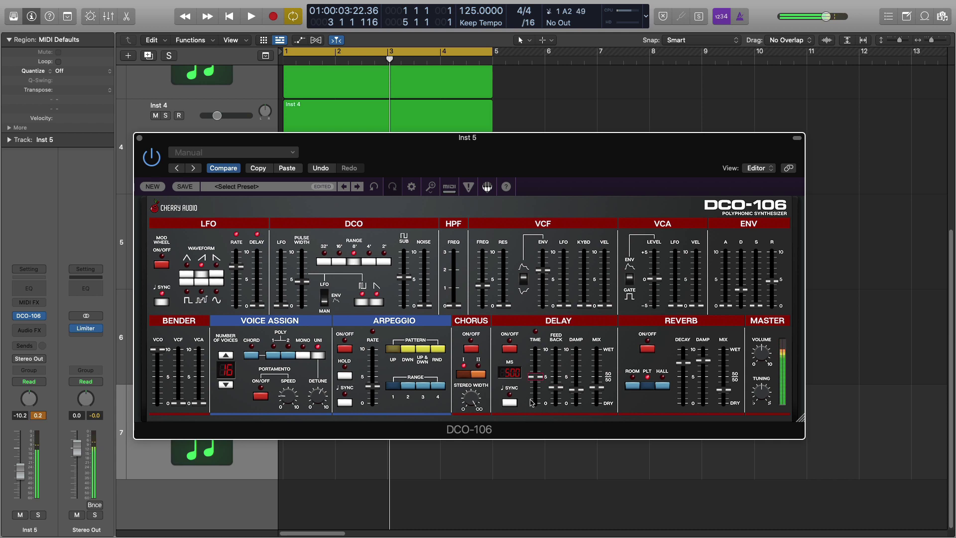
Step: Switch on the arpeggio with tempo sync and raise its rate to about 5
{"action": "left_click", "coordinate": [346, 349]}
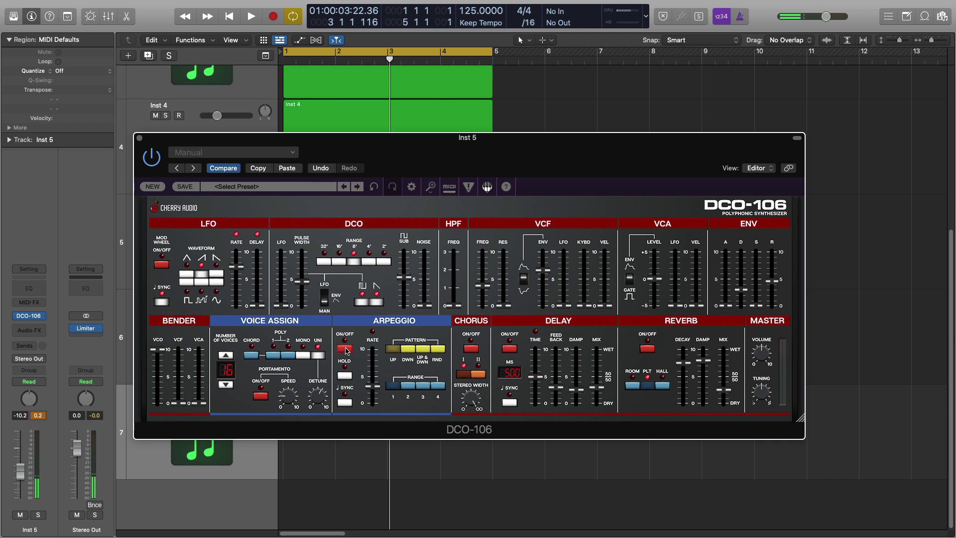
{"action": "left_click", "coordinate": [347, 350]}
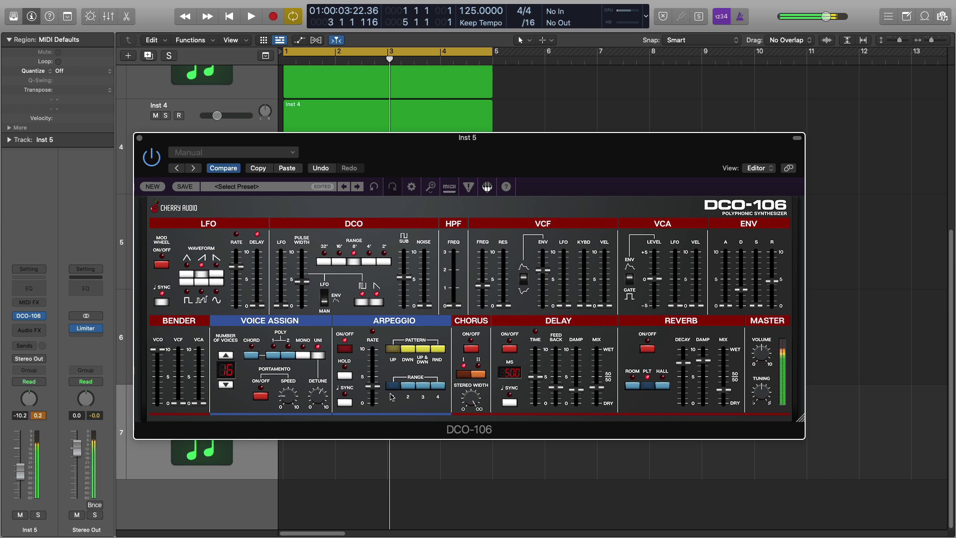
{"action": "left_click", "coordinate": [345, 402]}
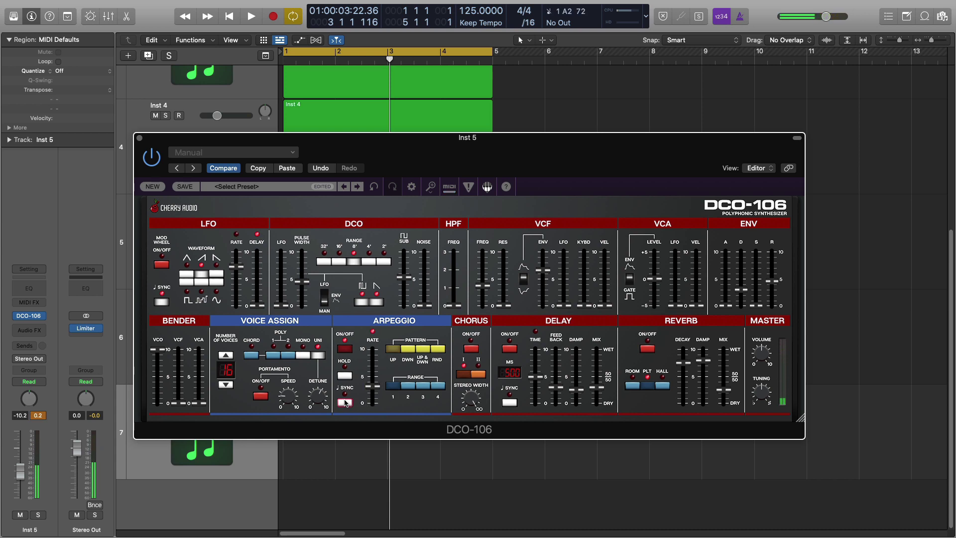
{"action": "mouse_move", "coordinate": [381, 385]}
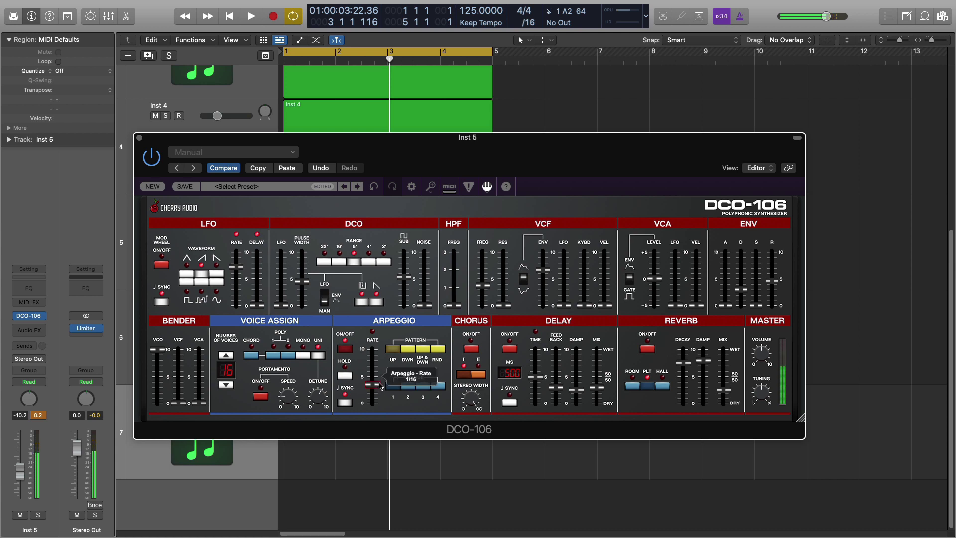
{"action": "left_click_drag", "start_coordinate": [381, 385], "coordinate": [381, 377]}
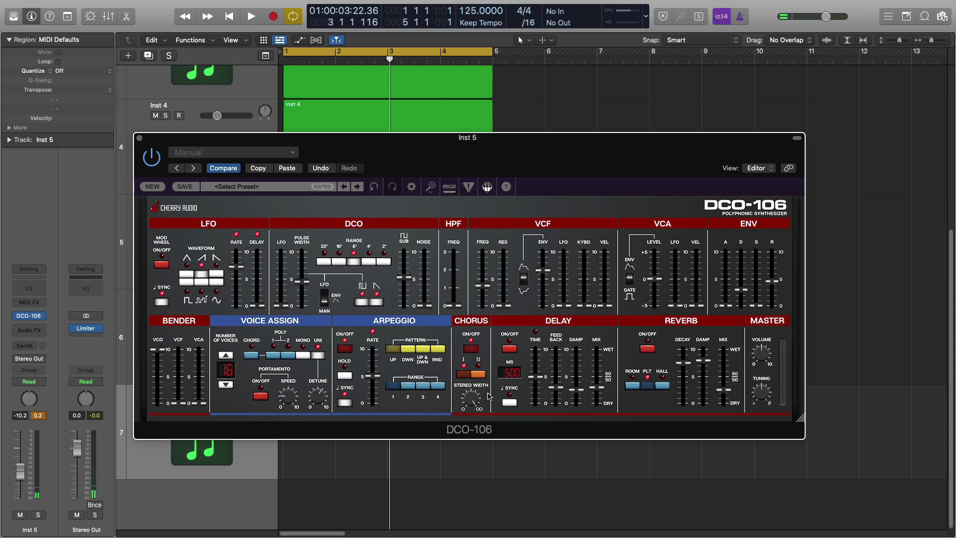
Step: Set the chorus to mode II with 69.6% stereo width, and switch on a tempo-synced delay with a 1/8 dotted time
{"action": "mouse_move", "coordinate": [470, 437]}
{"action": "left_mouse_down"}
{"action": "mouse_move", "coordinate": [465, 482]}
{"action": "mouse_move", "coordinate": [477, 434]}
{"action": "left_mouse_up"}
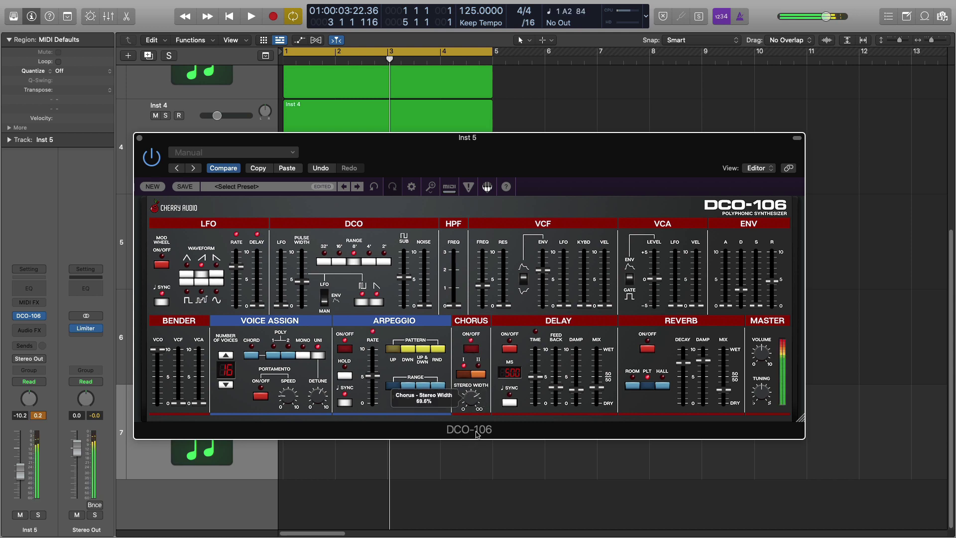
{"action": "left_click", "coordinate": [479, 374]}
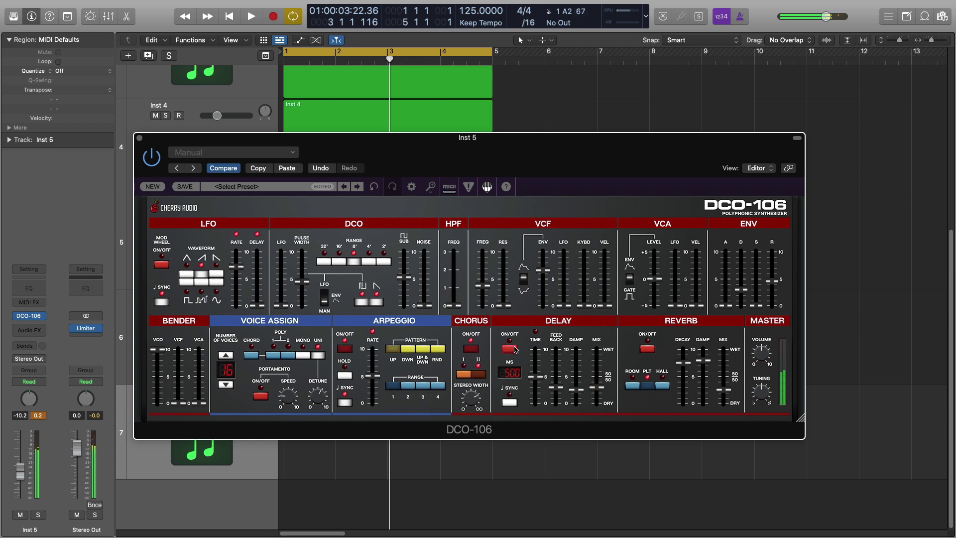
{"action": "left_click", "coordinate": [511, 403]}
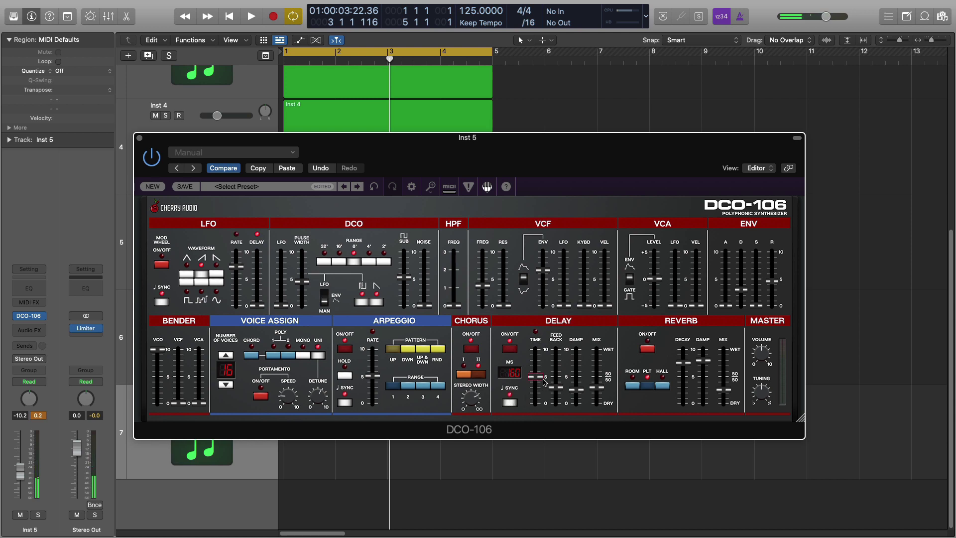
{"action": "left_click_drag", "start_coordinate": [544, 381], "coordinate": [546, 376]}
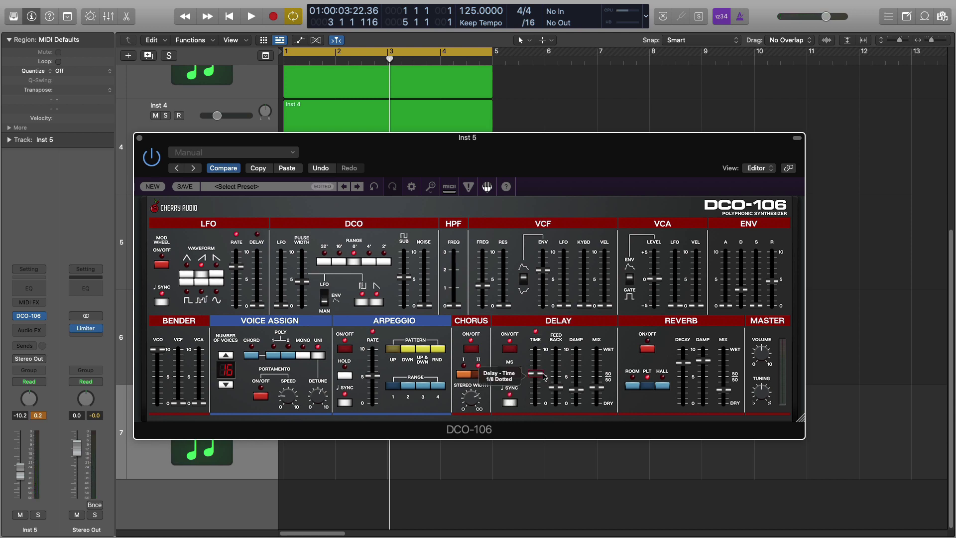
{"action": "mouse_move", "coordinate": [556, 391]}
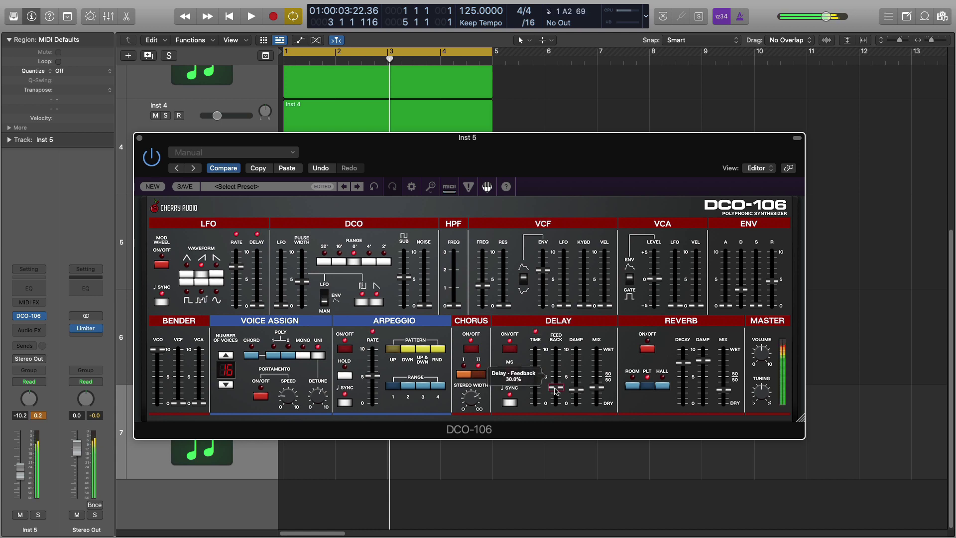
{"action": "left_click", "coordinate": [516, 354]}
{"action": "left_click", "coordinate": [510, 350]}
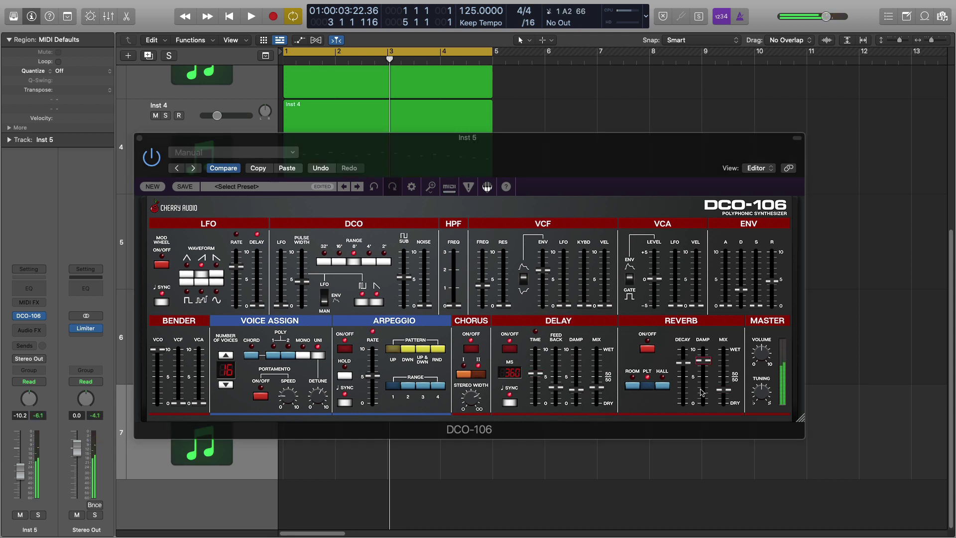
Step: Switch on the reverb in Hall mode and raise its mix to about 40% wet
{"action": "left_click", "coordinate": [650, 349]}
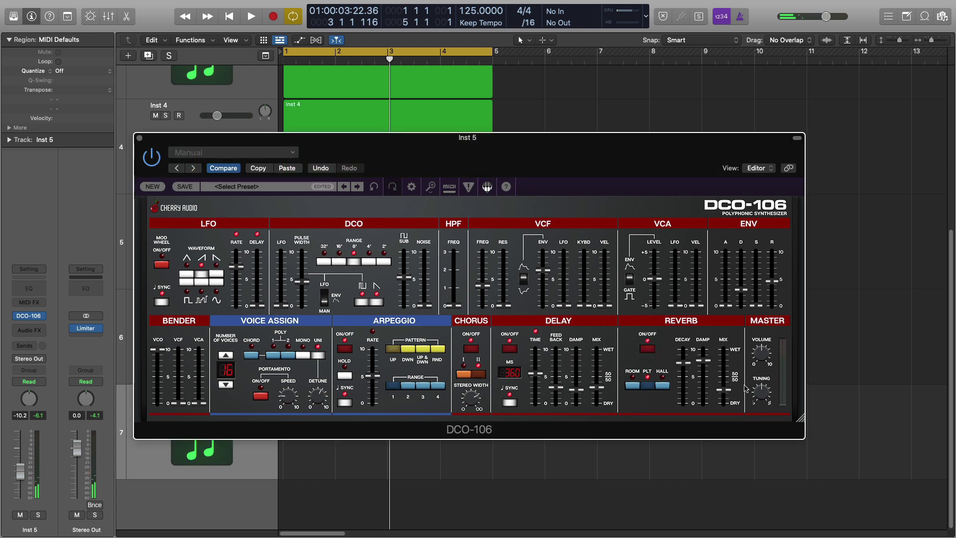
{"action": "left_click", "coordinate": [662, 386]}
{"action": "left_click_drag", "start_coordinate": [682, 366], "coordinate": [720, 377]}
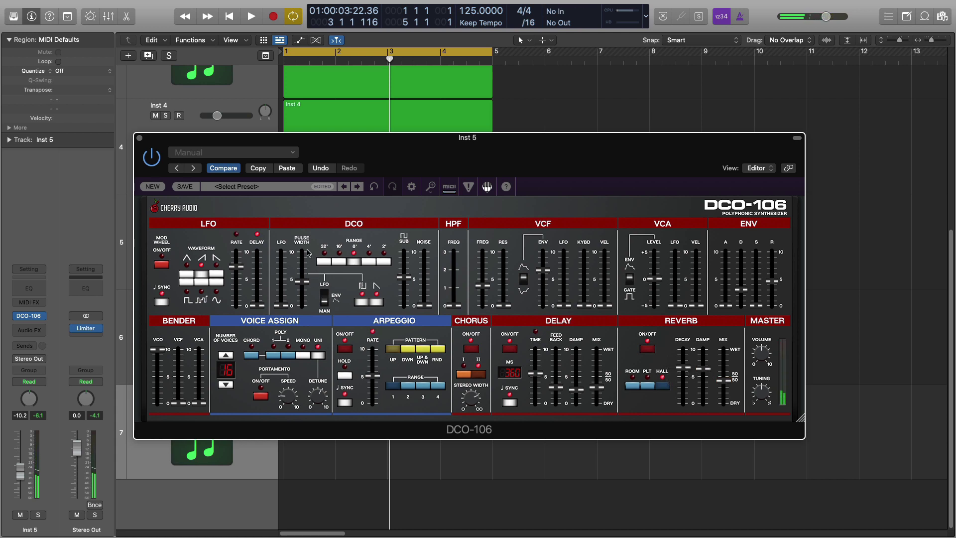
Step: Browse the Factory Presets category and load the Backwards Droplets preset from the Arp category
{"action": "left_click", "coordinate": [209, 187]}
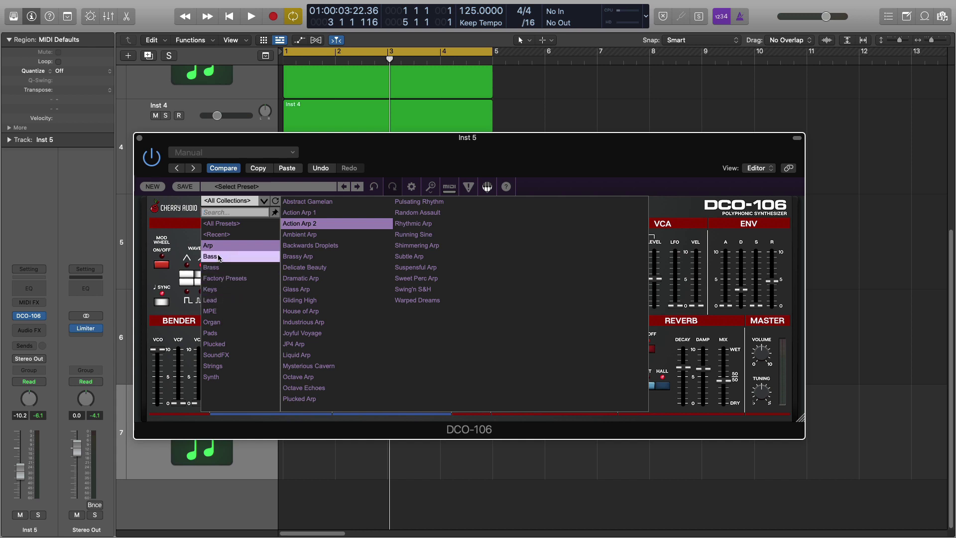
{"action": "left_click", "coordinate": [243, 279]}
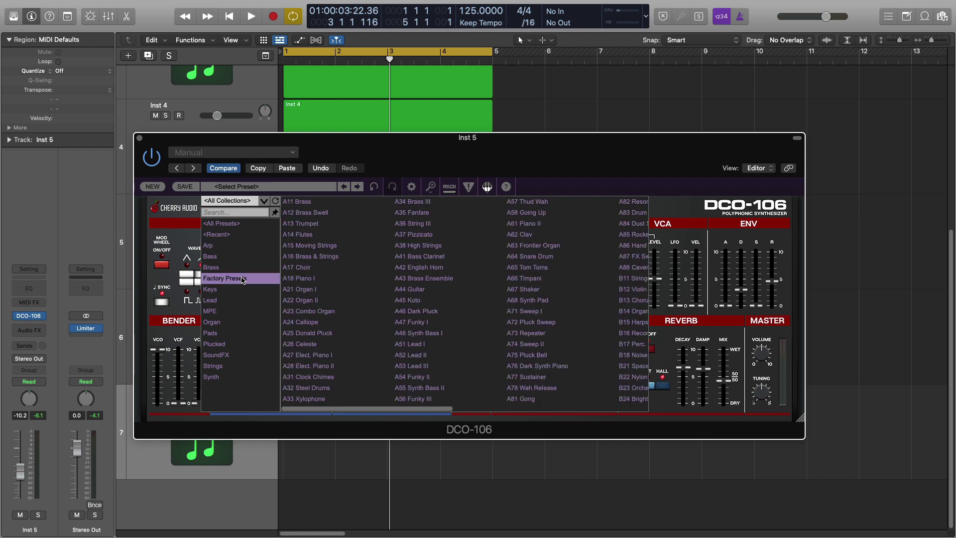
{"action": "left_click", "coordinate": [215, 248]}
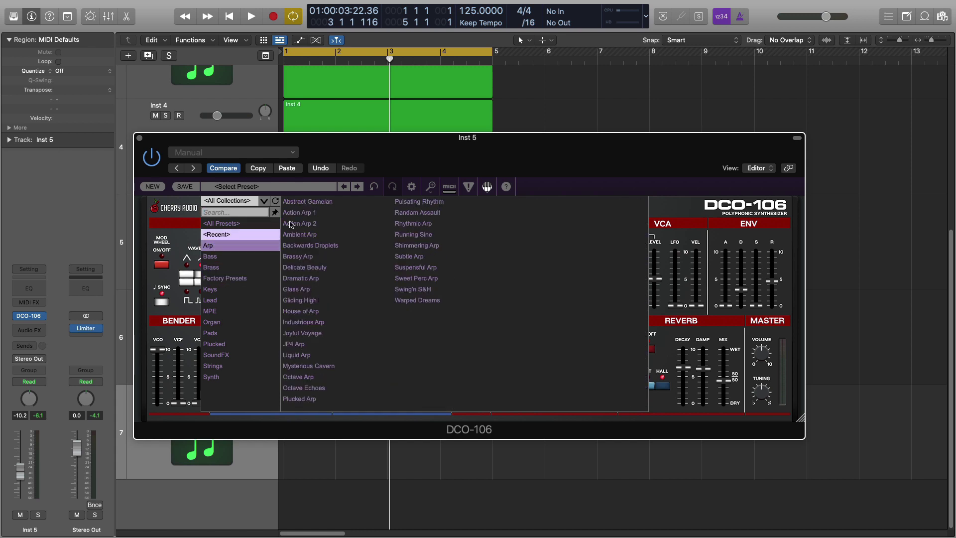
{"action": "left_click", "coordinate": [308, 246]}
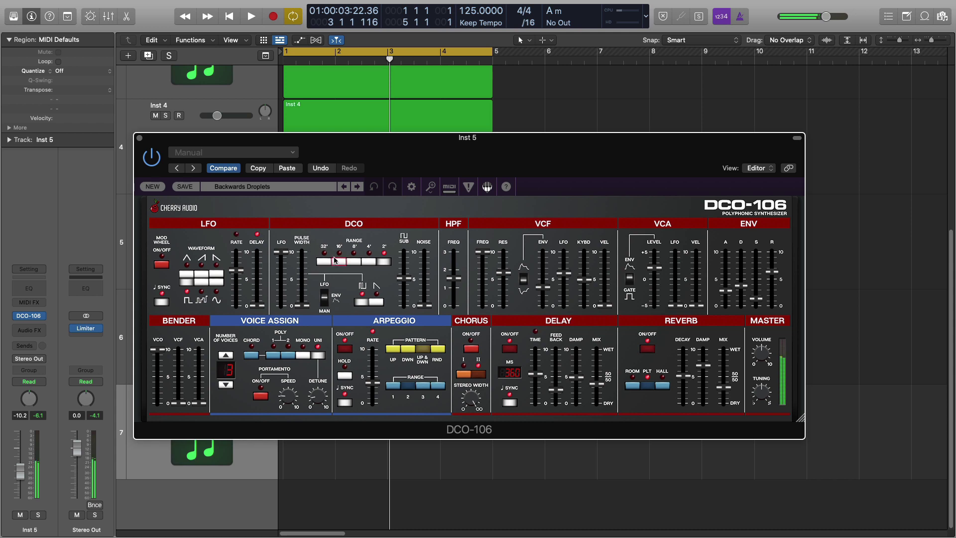
Step: Audition the following Arp presets from Brassy Arp through to Glass Arp, raising the Inst 5 channel level to -2.0 dB
{"action": "left_click", "coordinate": [358, 187]}
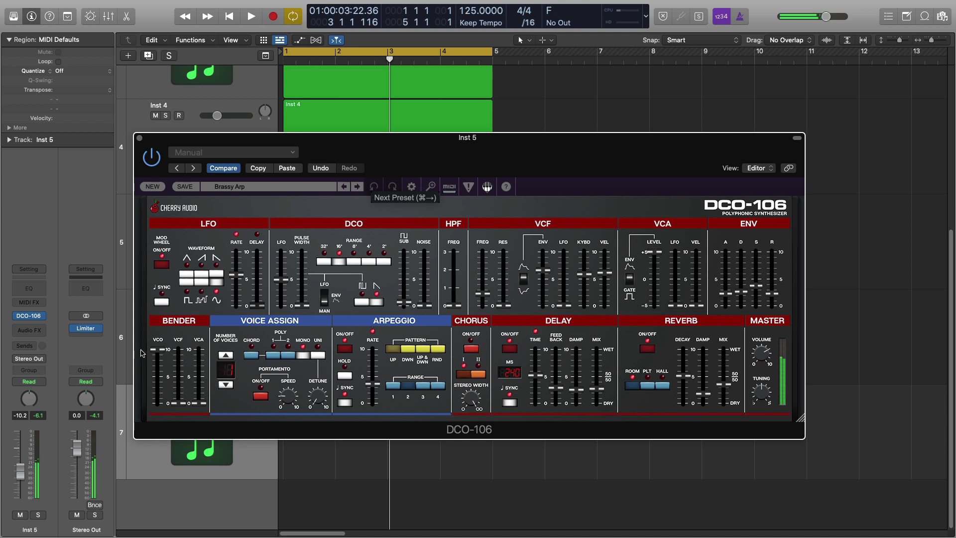
{"action": "left_click_drag", "start_coordinate": [20, 467], "coordinate": [24, 440]}
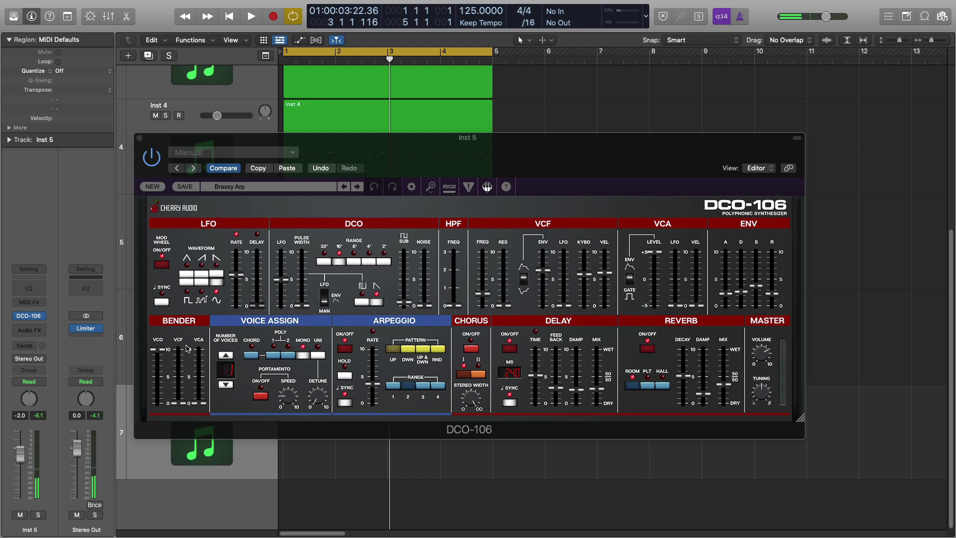
{"action": "left_click", "coordinate": [357, 188]}
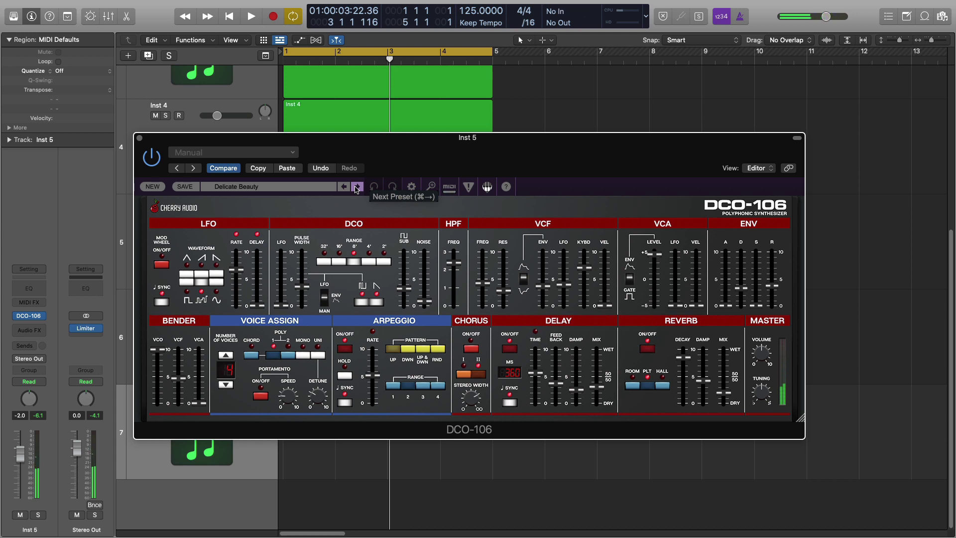
{"action": "left_click", "coordinate": [357, 187]}
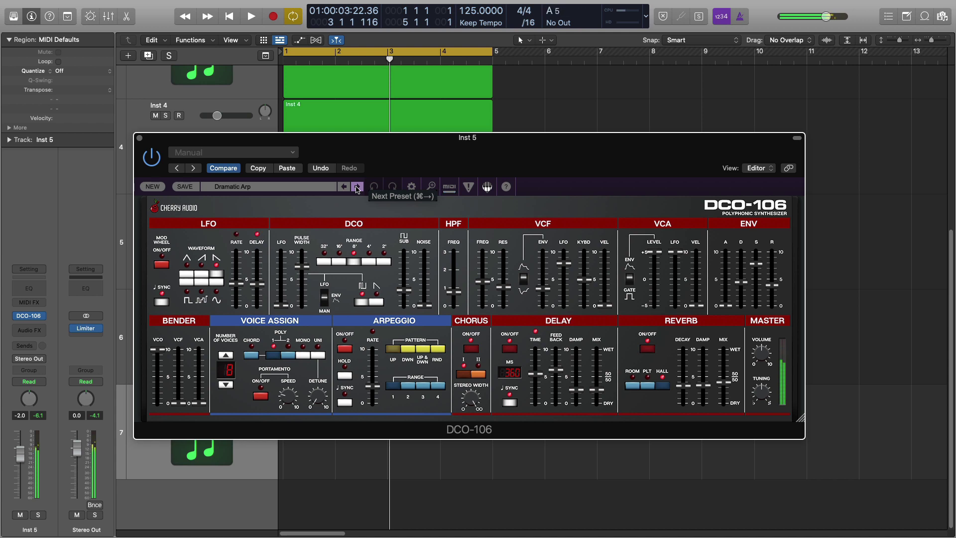
{"action": "left_click", "coordinate": [357, 187]}
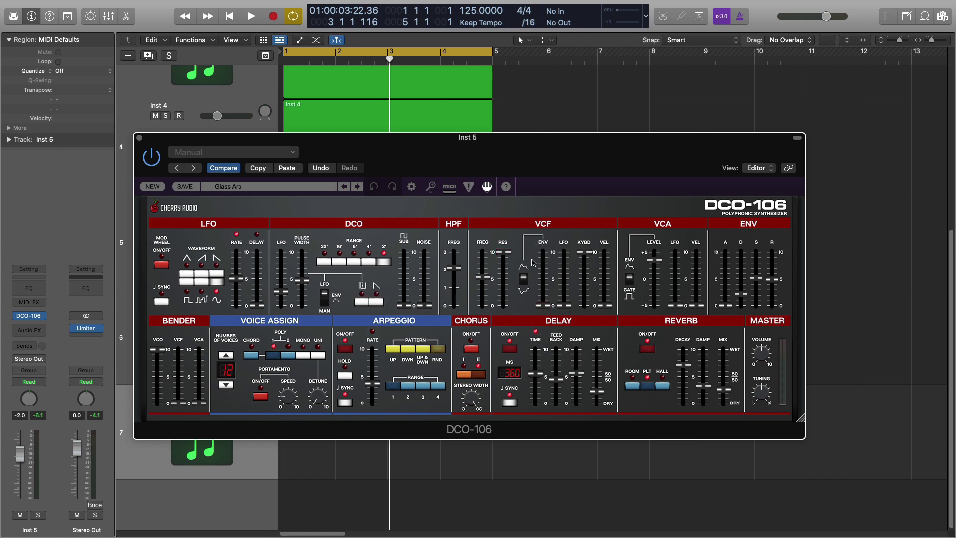
Step: Try the filter frequency on the Glass Arp preset, then load the Gliding High preset on Inst 5 and close its synth
{"action": "mouse_move", "coordinate": [601, 287]}
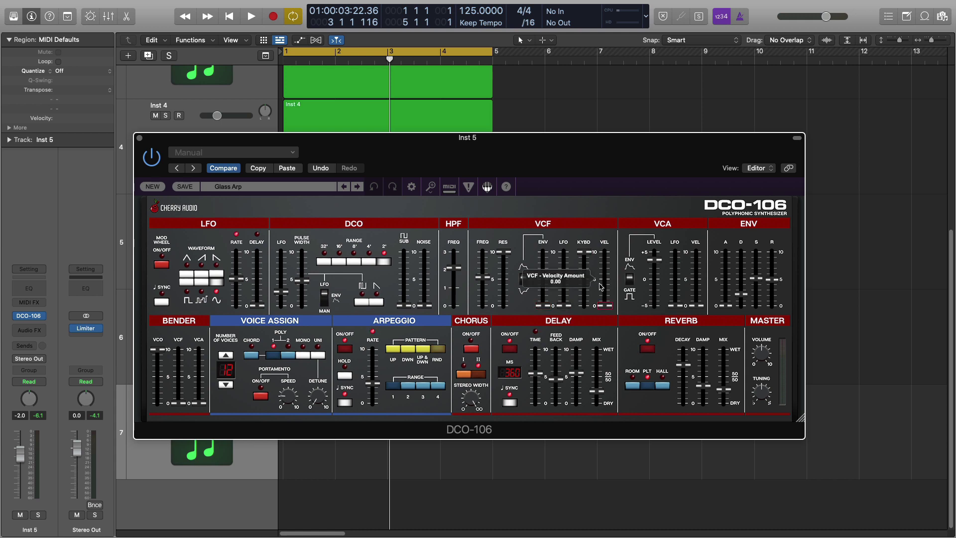
{"action": "mouse_move", "coordinate": [547, 256]}
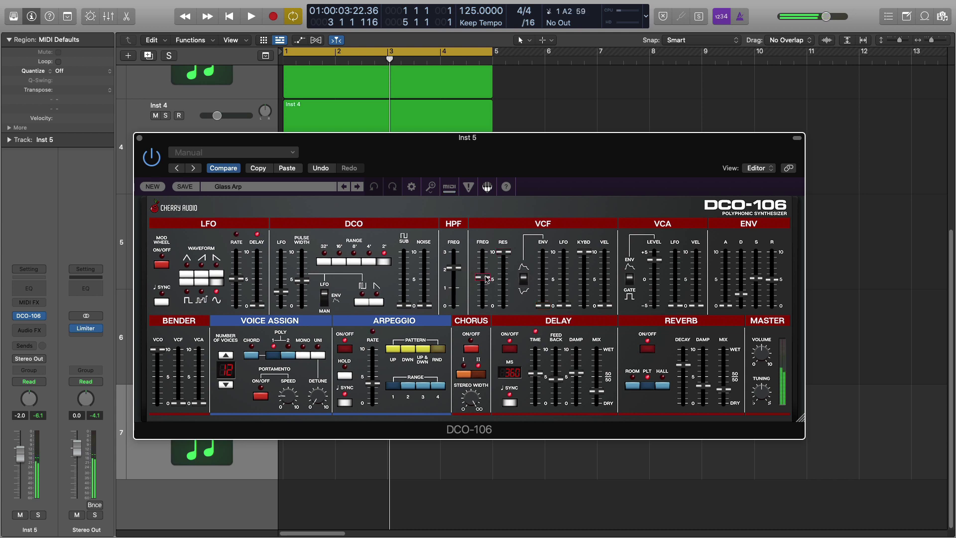
{"action": "mouse_move", "coordinate": [485, 279]}
{"action": "left_mouse_down"}
{"action": "mouse_move", "coordinate": [486, 291]}
{"action": "mouse_move", "coordinate": [489, 279]}
{"action": "left_mouse_up"}
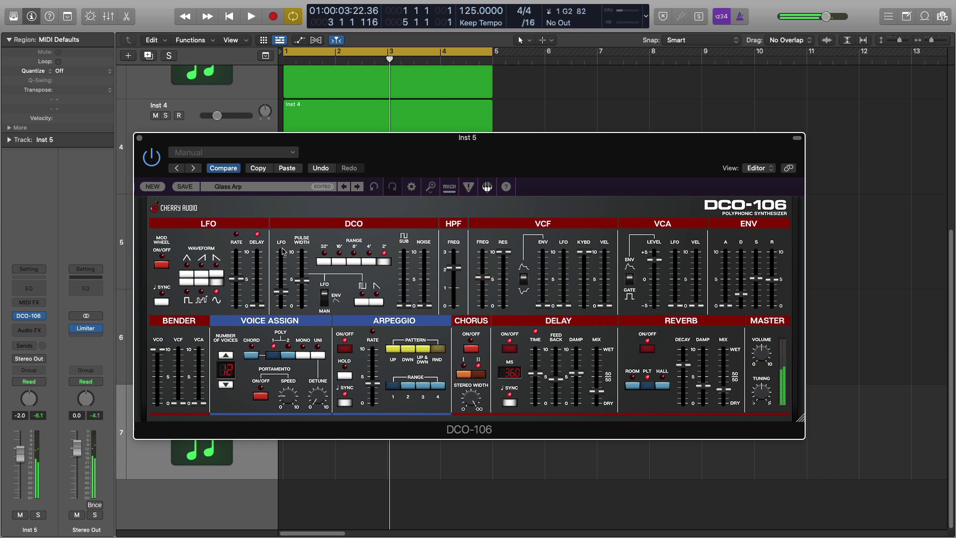
{"action": "left_click", "coordinate": [357, 187]}
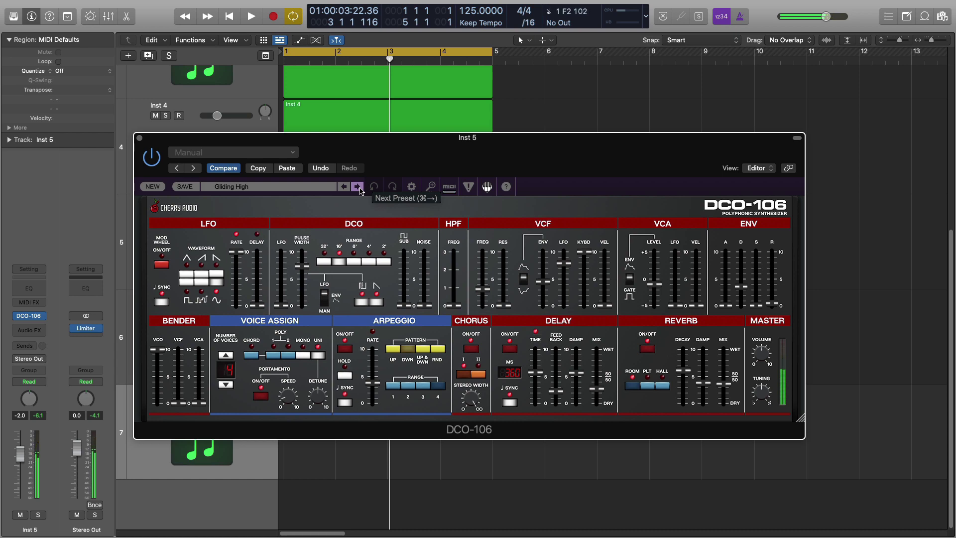
{"action": "left_click", "coordinate": [140, 138]}
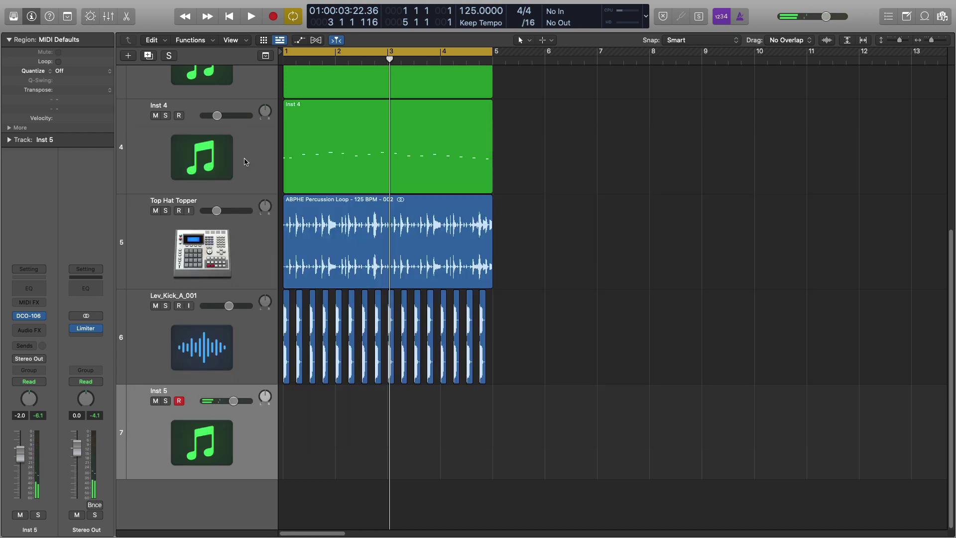
Step: Select and solo the Inst 1 track and open its DCO-106 synth
{"action": "scroll", "coordinate": [244, 162], "scroll_direction": "up", "scroll_amount": 5}
{"action": "left_click", "coordinate": [245, 99]}
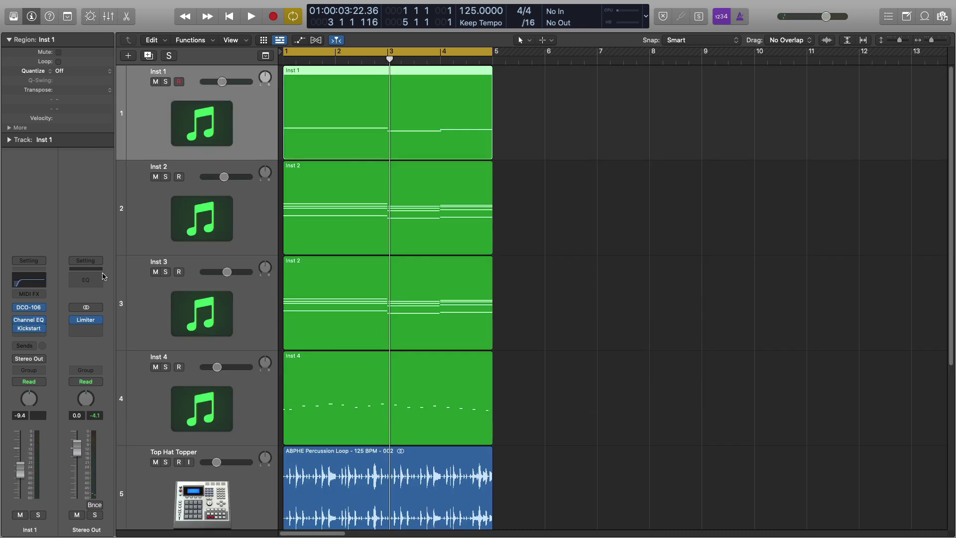
{"action": "left_click", "coordinate": [166, 82]}
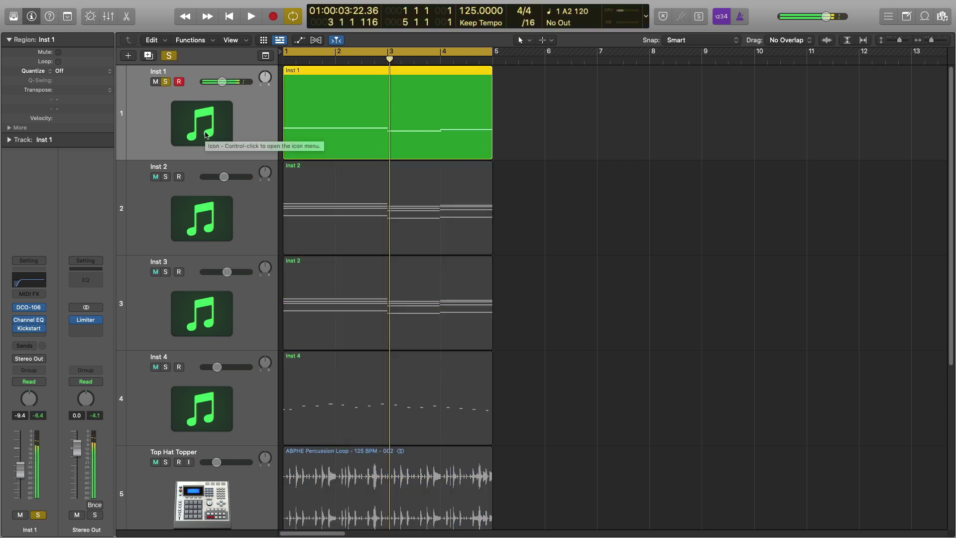
{"action": "left_click", "coordinate": [28, 307]}
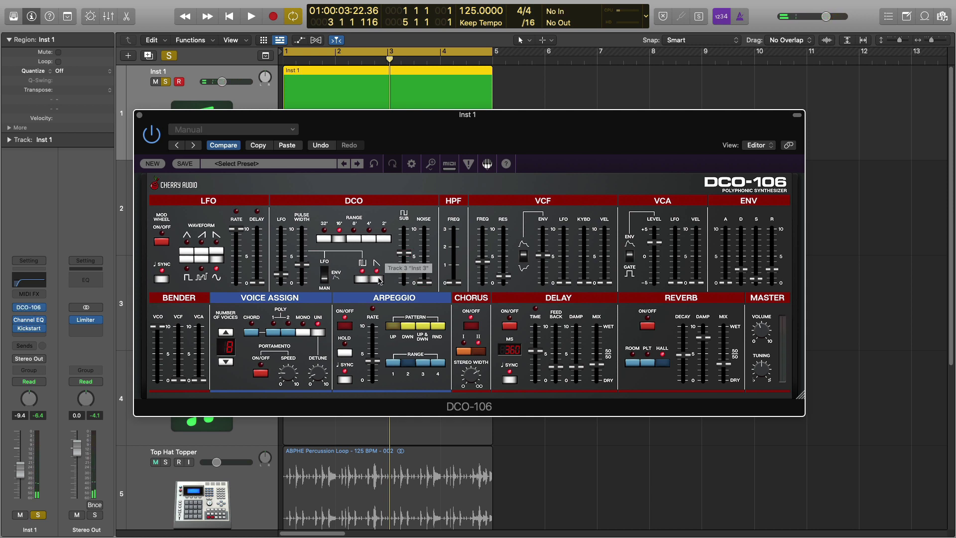
Step: Compare the 8' and 16' oscillator ranges on Inst 1's synth, keeping 16', and try a slightly different detune amount
{"action": "left_click", "coordinate": [354, 239]}
{"action": "left_click", "coordinate": [337, 239]}
{"action": "mouse_move", "coordinate": [409, 256]}
{"action": "mouse_move", "coordinate": [318, 373]}
{"action": "left_mouse_down"}
{"action": "mouse_move", "coordinate": [328, 306]}
{"action": "mouse_move", "coordinate": [320, 371]}
{"action": "left_mouse_up"}
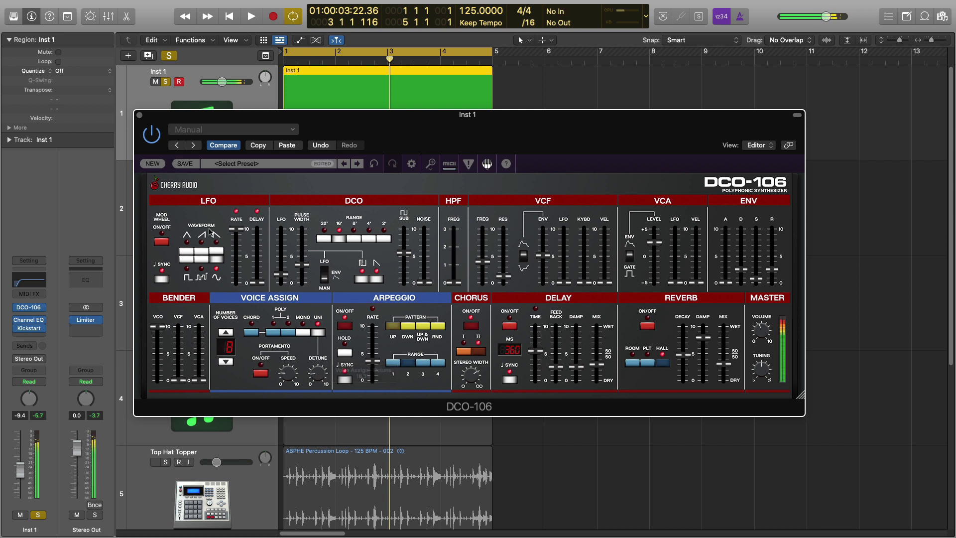
Step: Close Inst 1's synth window and play the soloed Inst 1 part
{"action": "left_click", "coordinate": [140, 116]}
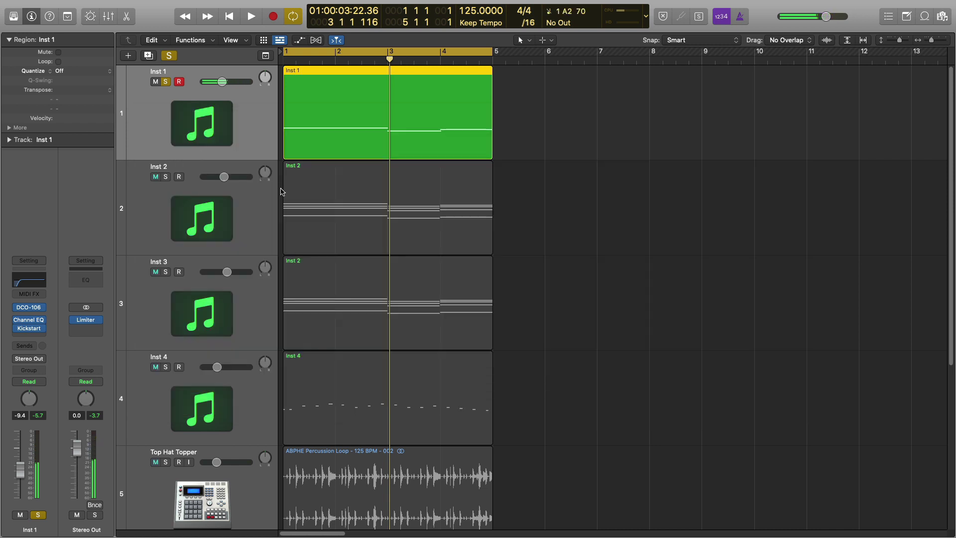
{"action": "key", "text": "space"}
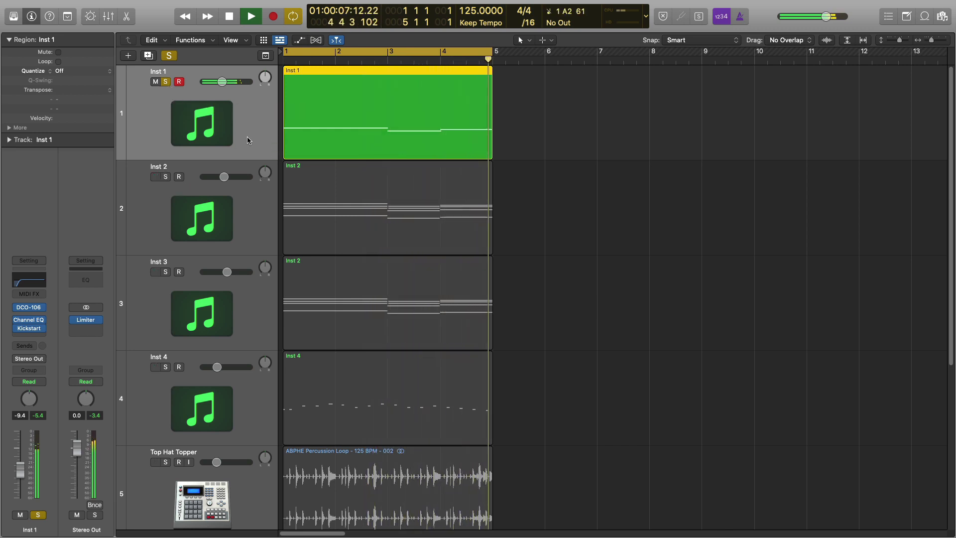
{"action": "key", "text": "space"}
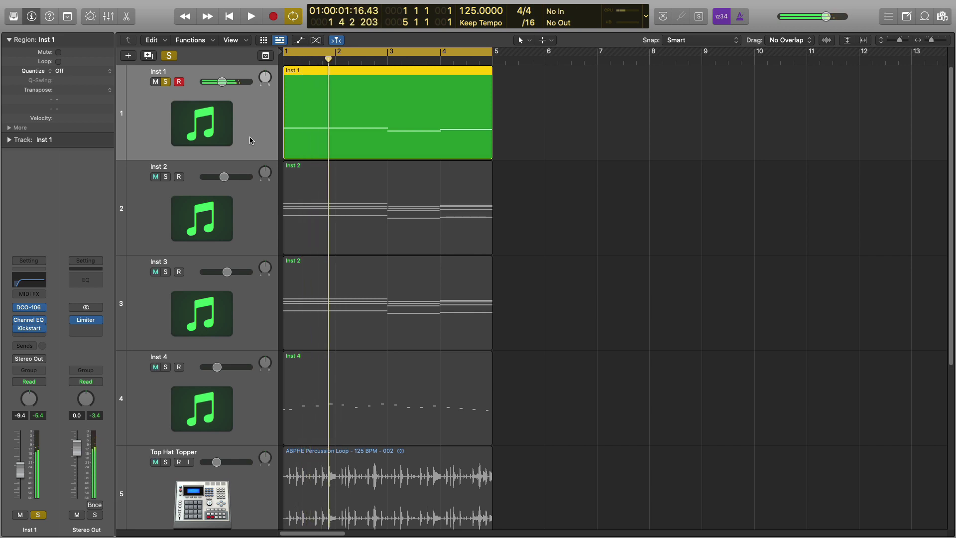
Step: Select Inst 2, solo it alongside Inst 1, and open its DCO-106 synth
{"action": "left_click", "coordinate": [130, 241]}
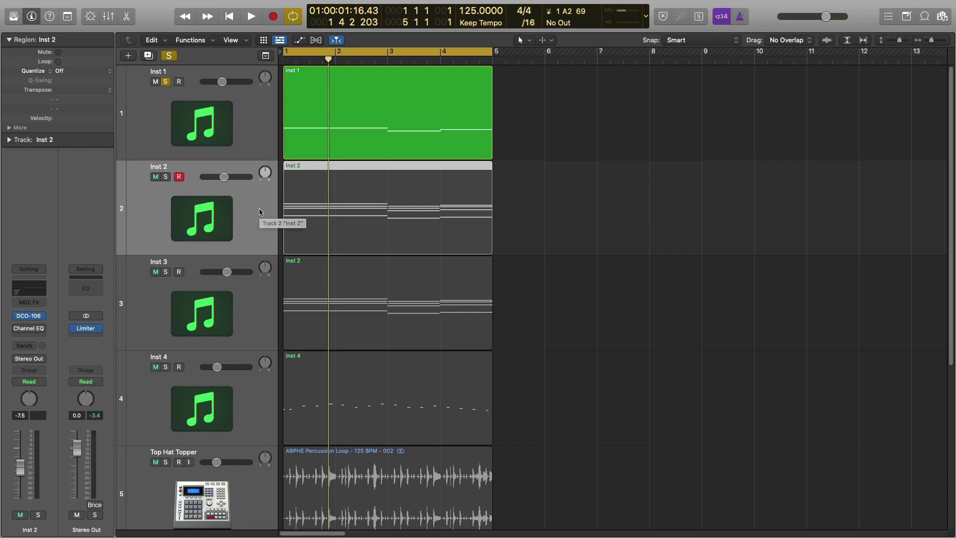
{"action": "left_click", "coordinate": [166, 177]}
{"action": "mouse_move", "coordinate": [42, 333]}
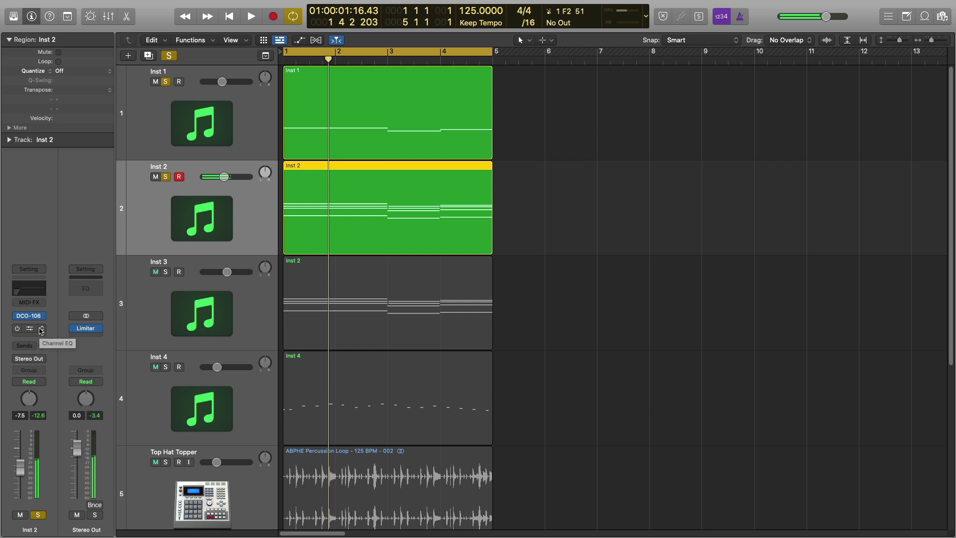
{"action": "left_click", "coordinate": [30, 317]}
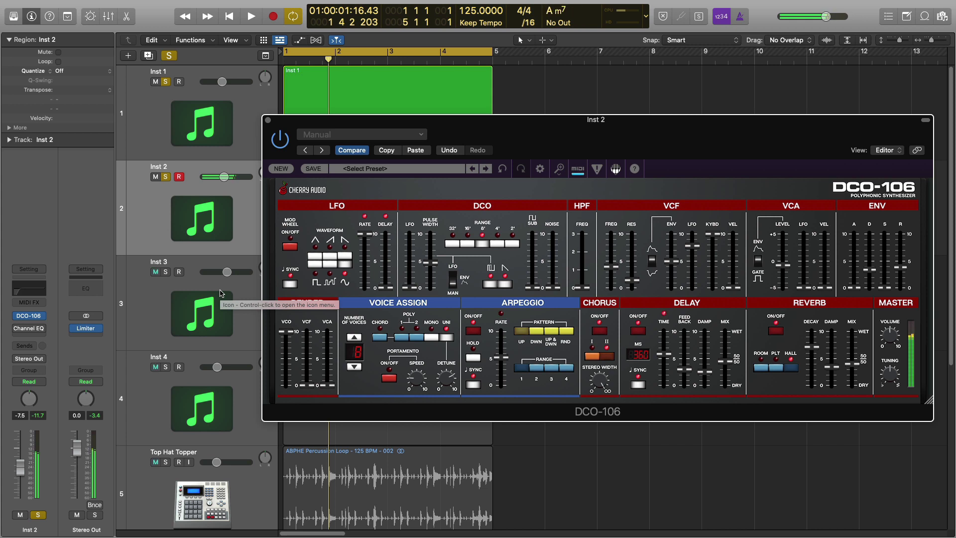
Step: Play Inst 1 and Inst 2 together and check the LFO rate on Inst 2's synth
{"action": "key", "text": "space"}
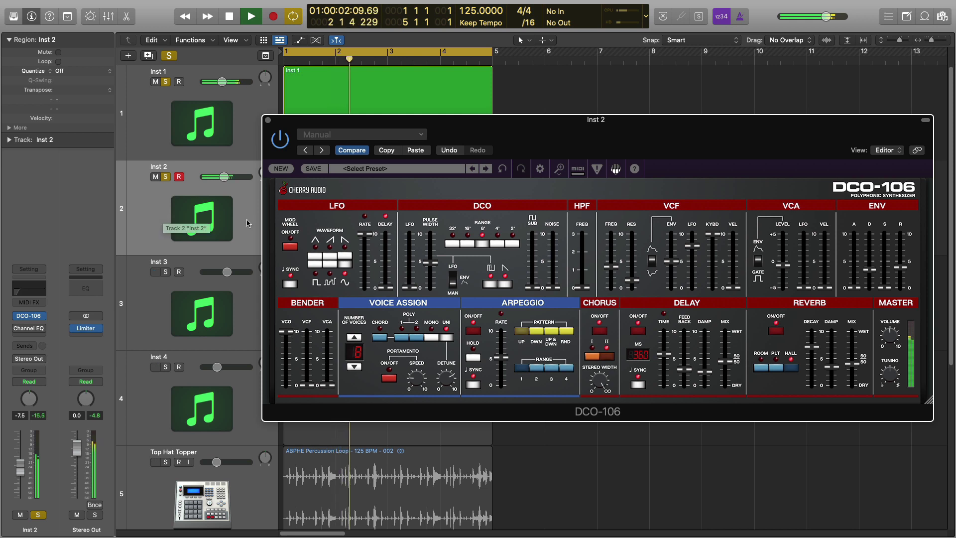
{"action": "key", "text": "space"}
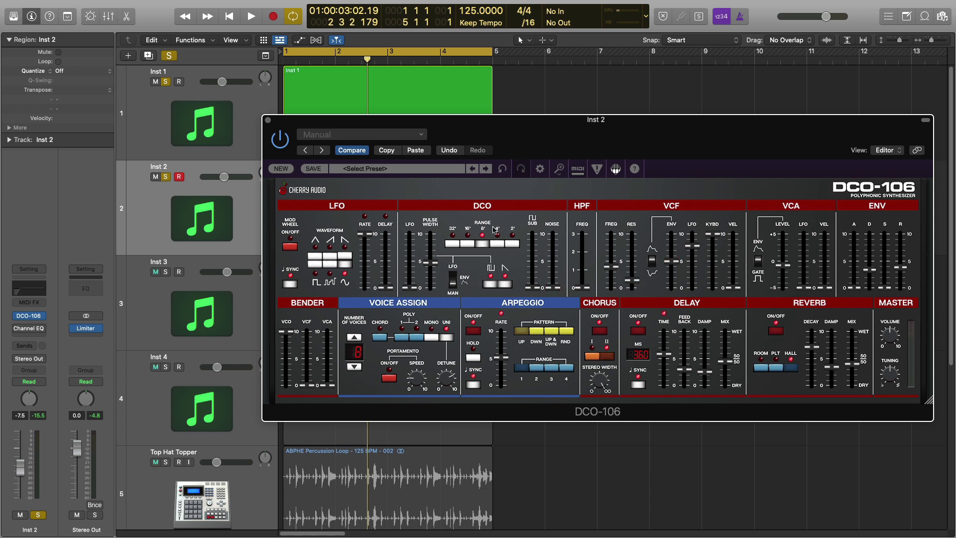
{"action": "mouse_move", "coordinate": [368, 236]}
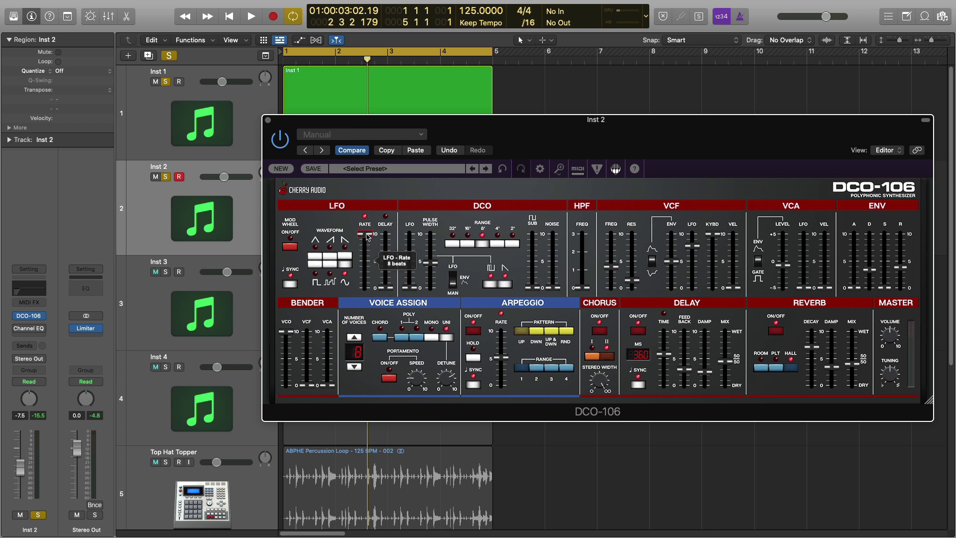
Step: Play the loop while taking Inst 1 out of solo and soloing it again to compare Inst 2 alone and layered
{"action": "key", "text": "space"}
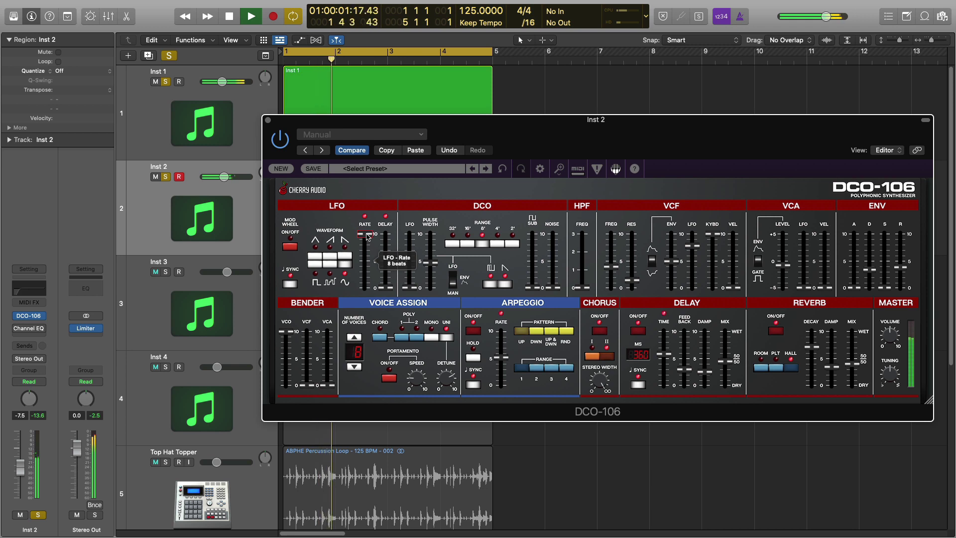
{"action": "left_click", "coordinate": [166, 82]}
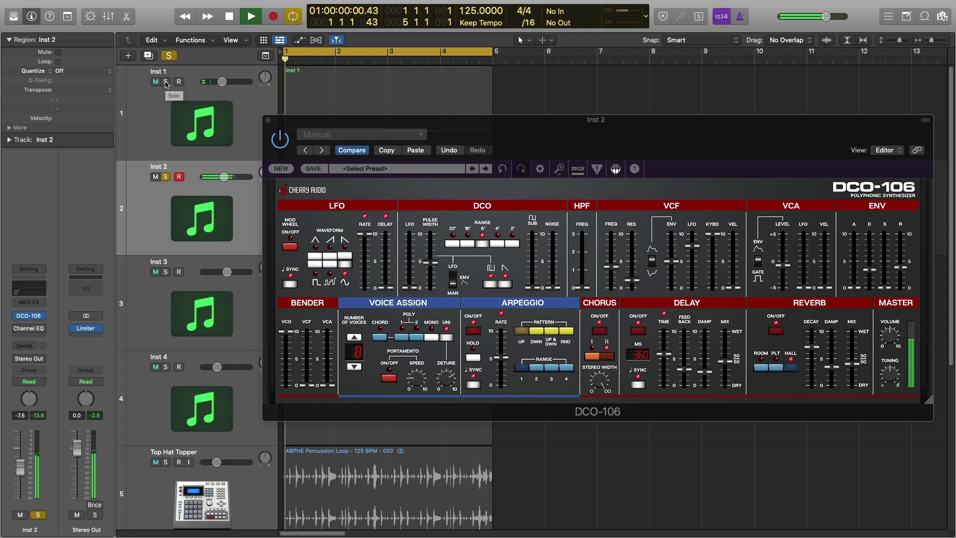
{"action": "left_click", "coordinate": [166, 81]}
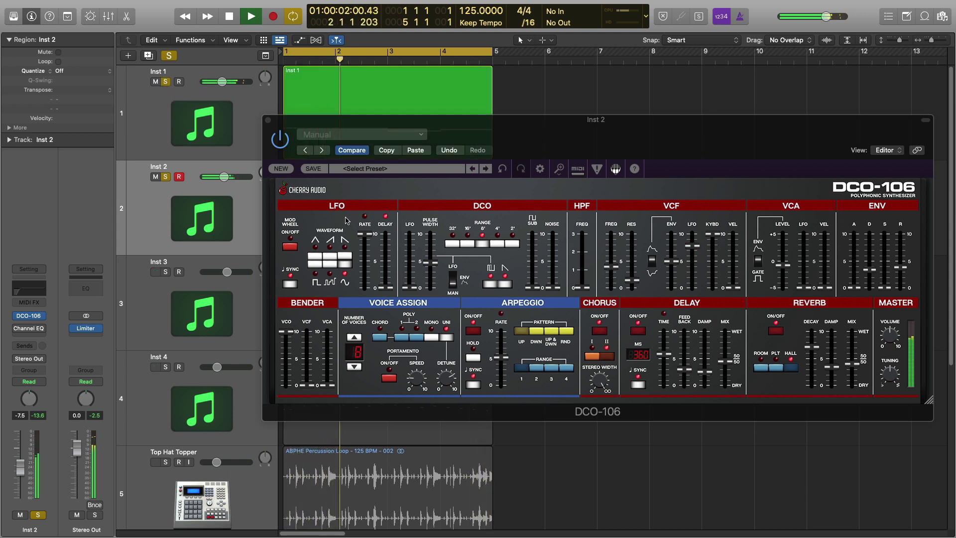
{"action": "key", "text": "space"}
Step: Solo Inst 3, take Inst 2 and Inst 1 out of solo, and play the loop from the start
{"action": "left_click", "coordinate": [166, 271]}
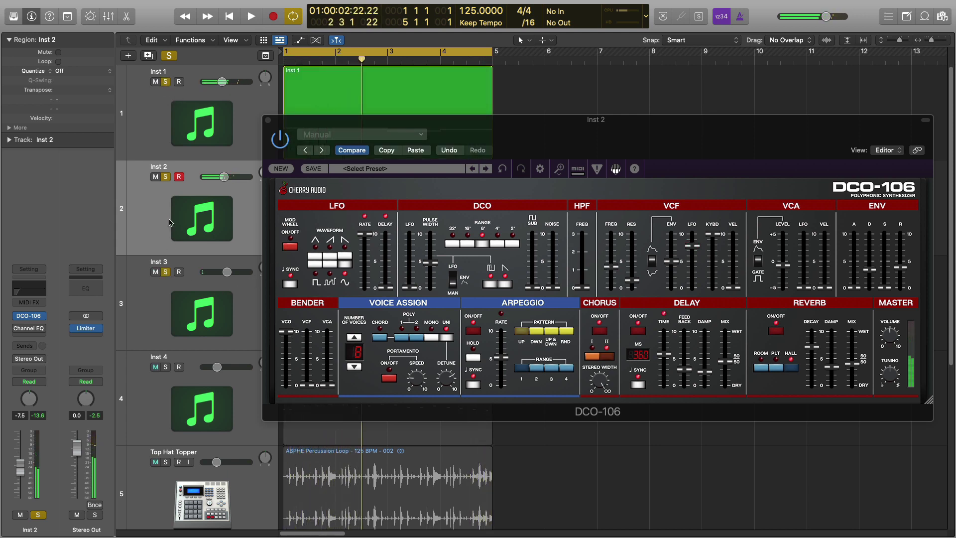
{"action": "left_click", "coordinate": [166, 178]}
{"action": "key", "text": "Return"}
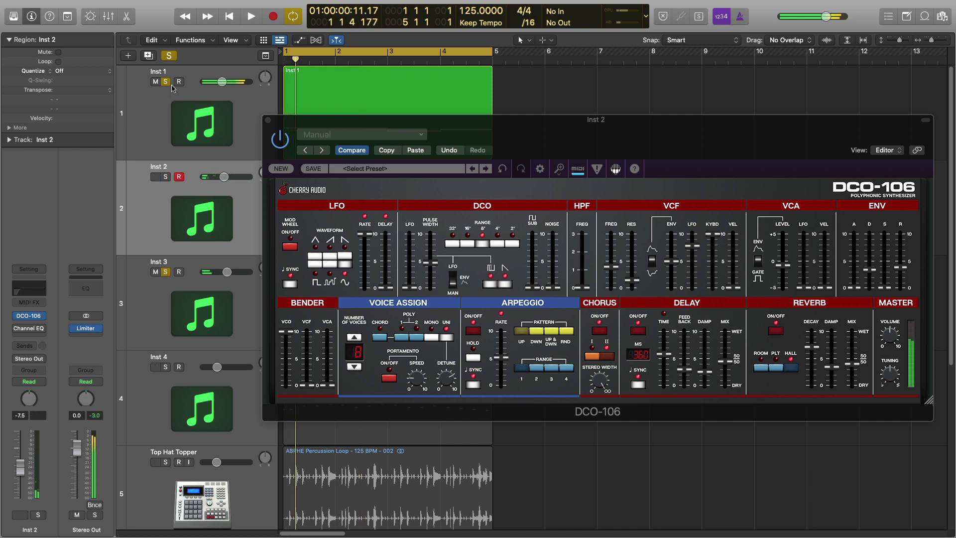
{"action": "left_click", "coordinate": [166, 82]}
{"action": "key", "text": "space"}
Step: Select Inst 3, close Inst 2's synth window, and open Inst 3's DCO-106 with playback stopped
{"action": "left_click_drag", "start_coordinate": [283, 123], "coordinate": [514, 123]}
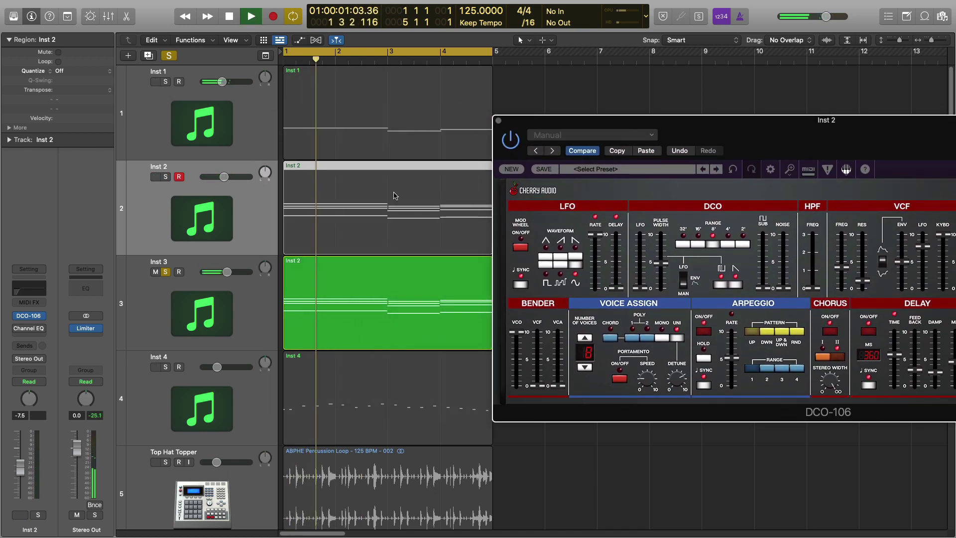
{"action": "key", "text": "Down"}
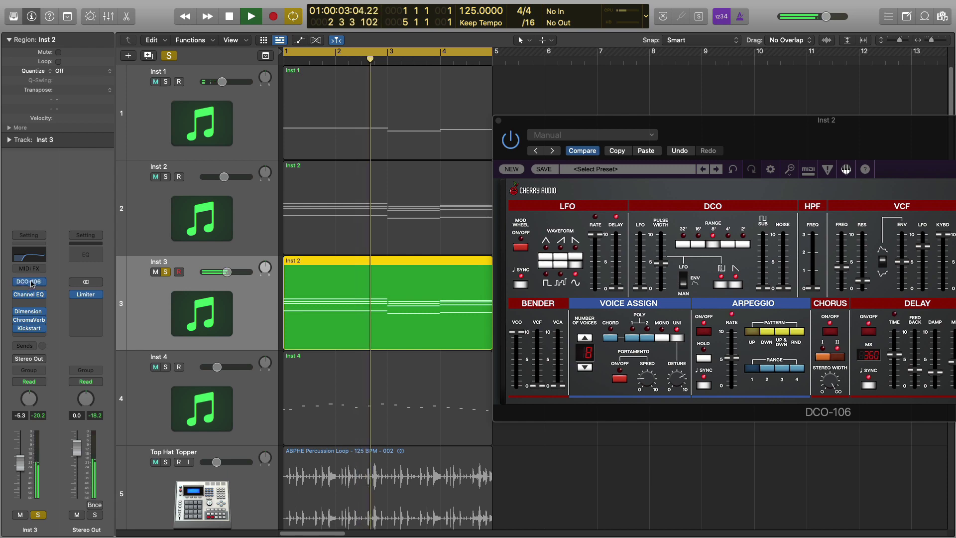
{"action": "left_click", "coordinate": [499, 121]}
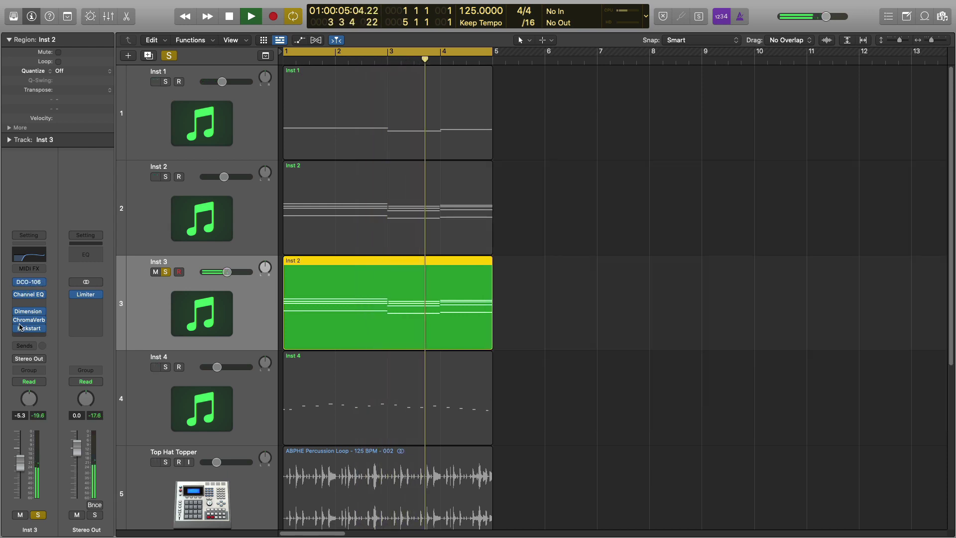
{"action": "left_click", "coordinate": [29, 281]}
{"action": "key", "text": "space"}
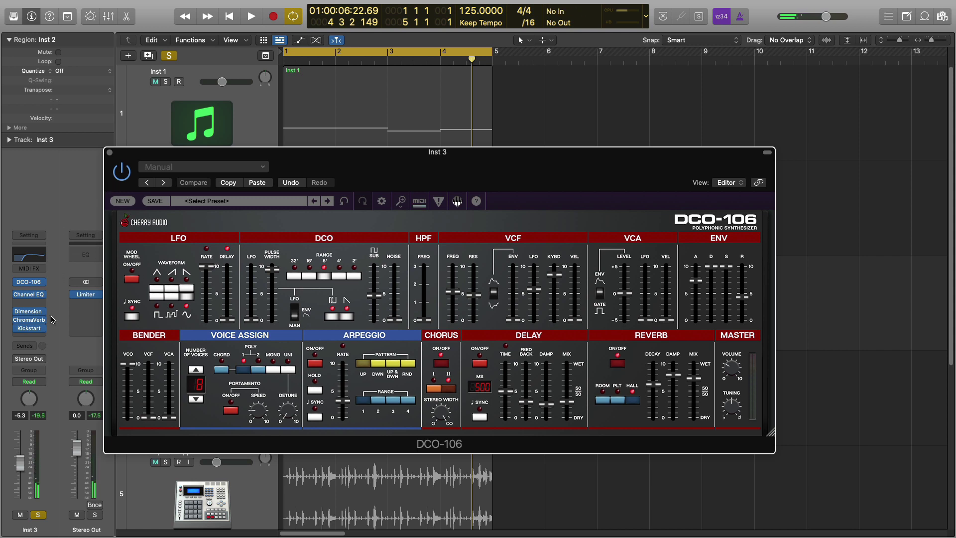
Step: Close Inst 3's synth window, switch the solo from Inst 3 to Inst 4, and start playback
{"action": "left_click", "coordinate": [110, 153]}
{"action": "left_click", "coordinate": [166, 271]}
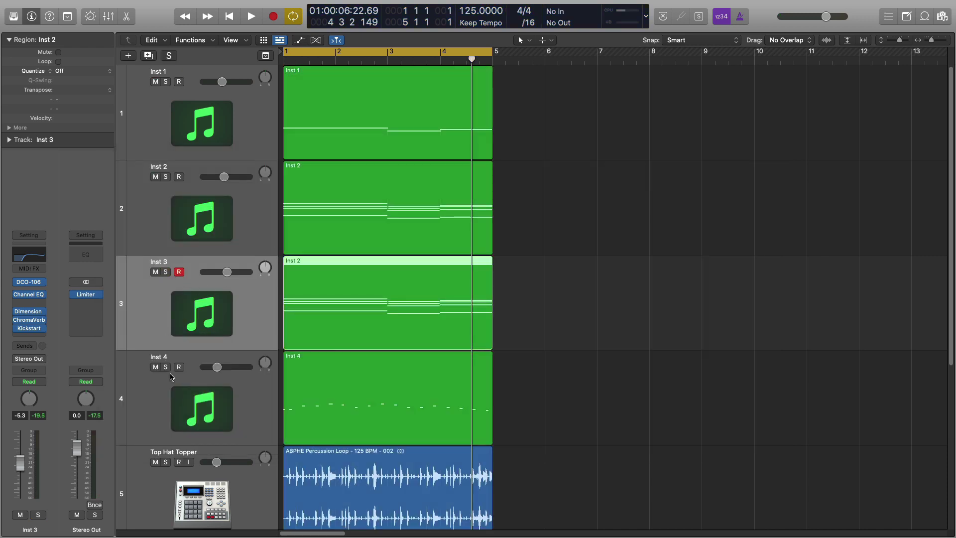
{"action": "left_click", "coordinate": [167, 367]}
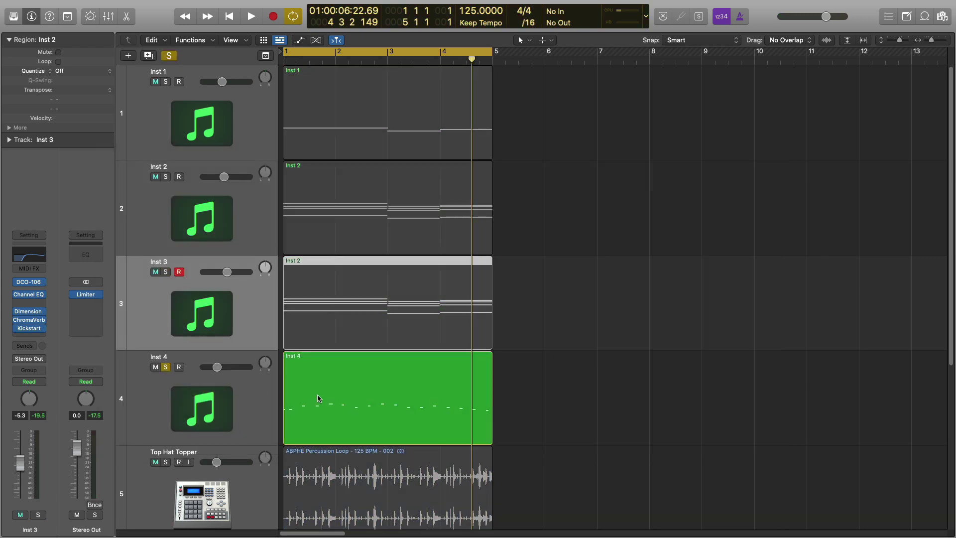
{"action": "key", "text": "space"}
Step: Select the Inst 4 track, stop playback, and open its DCO-106 synth
{"action": "left_click", "coordinate": [260, 390]}
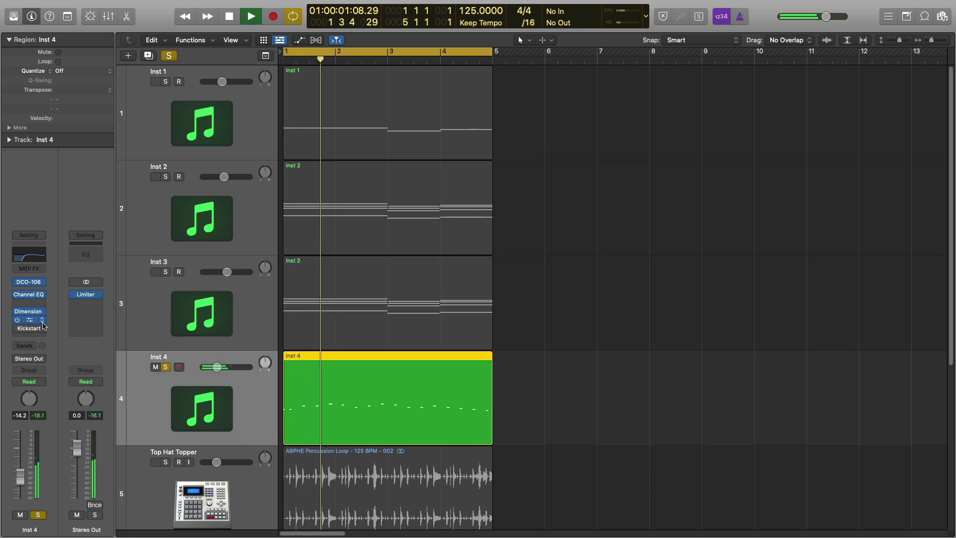
{"action": "key", "text": "space"}
{"action": "left_click", "coordinate": [29, 282]}
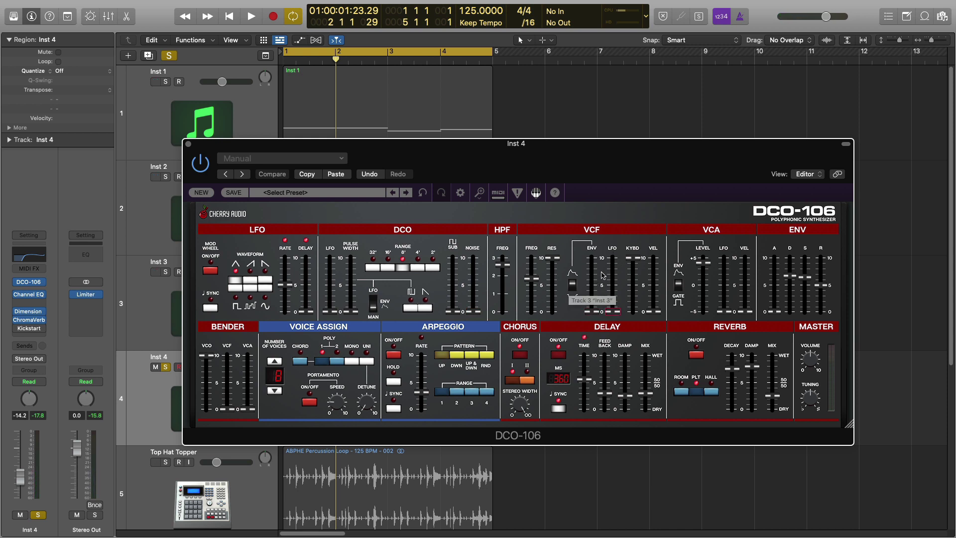
Step: Play the soloed Inst 4 part while trying the filter resonance on its synth, leaving the resonance at 10
{"action": "key", "text": "space"}
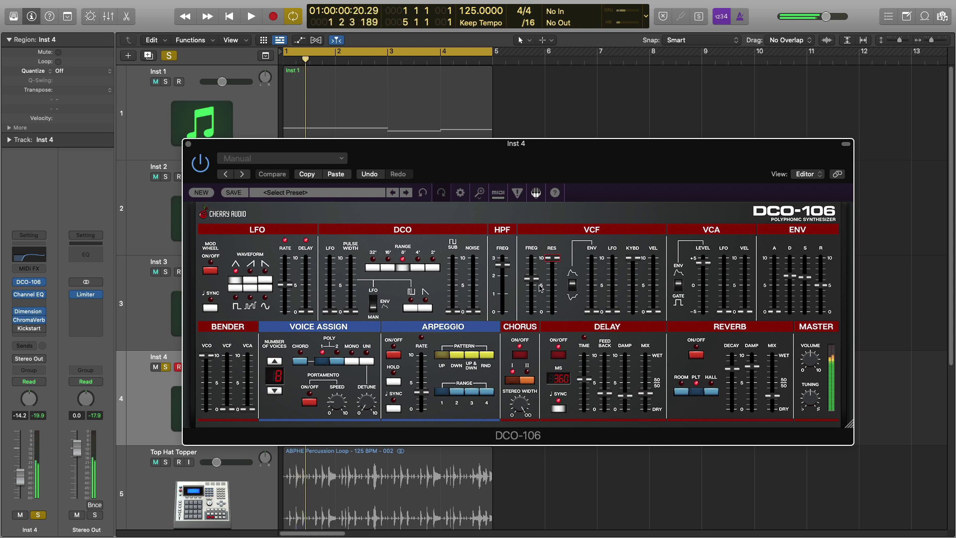
{"action": "key", "text": "space"}
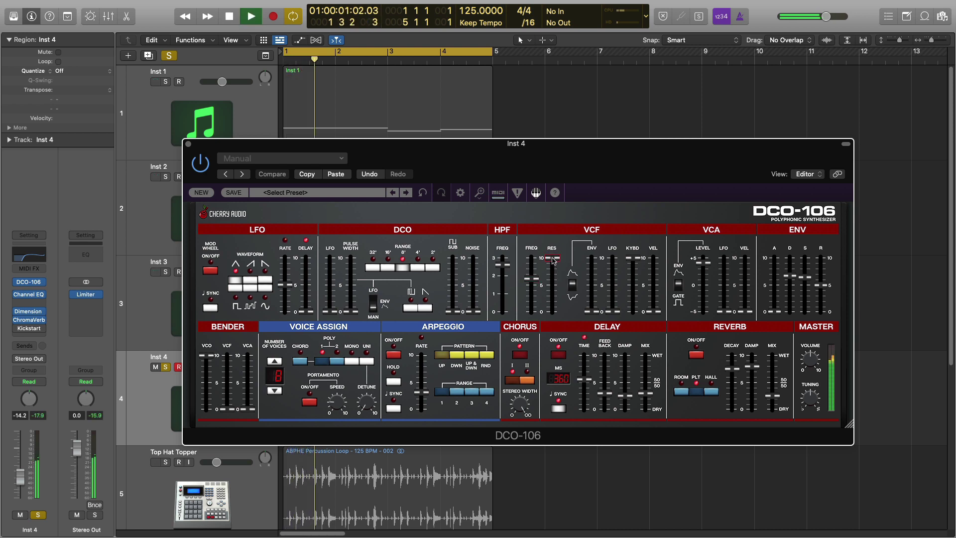
{"action": "mouse_move", "coordinate": [552, 260]}
{"action": "left_mouse_down"}
{"action": "mouse_move", "coordinate": [552, 311]}
{"action": "mouse_move", "coordinate": [557, 256]}
{"action": "left_mouse_up"}
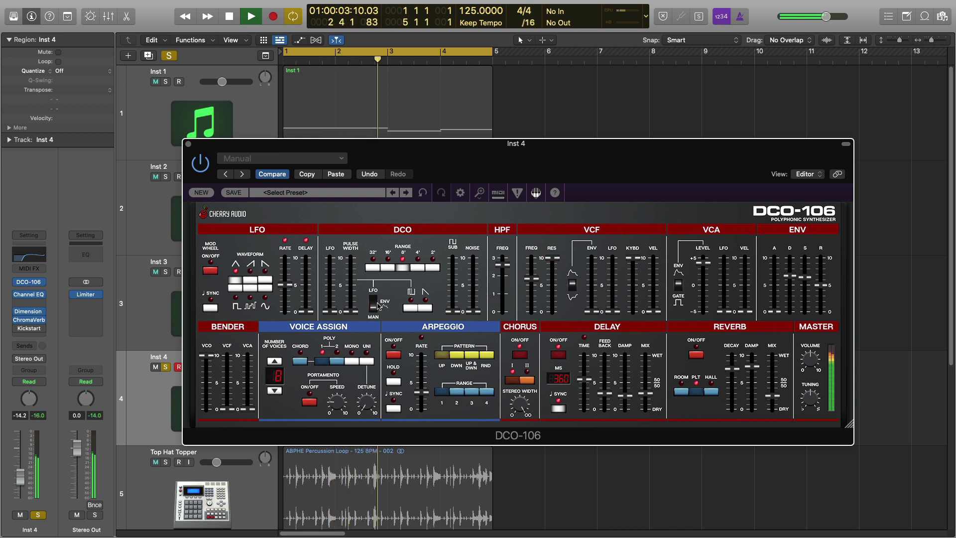
{"action": "key", "text": "space"}
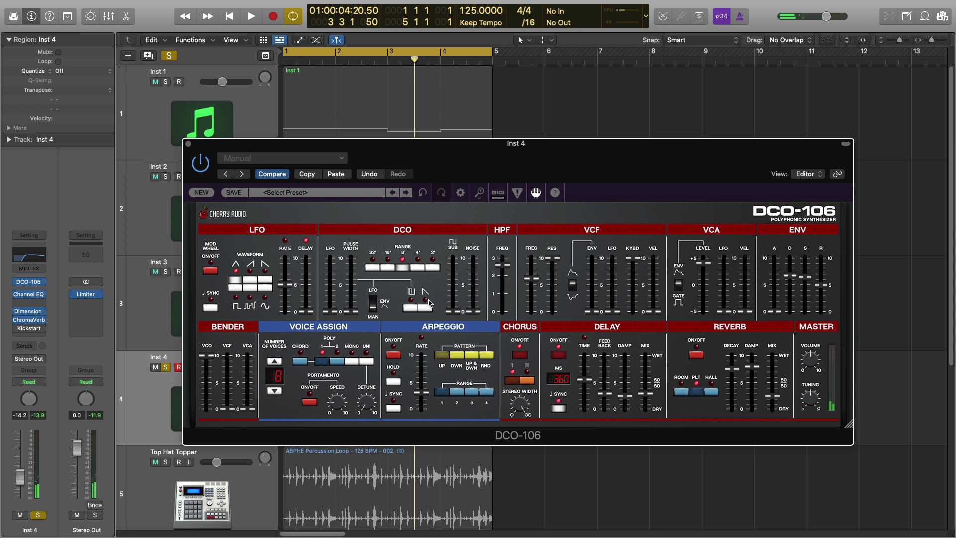
Step: Play the soloed Inst 4 part with both DCO waveforms enabled and try the 4' range before returning to 8' and stopping
{"action": "left_click", "coordinate": [425, 307]}
{"action": "key", "text": "space"}
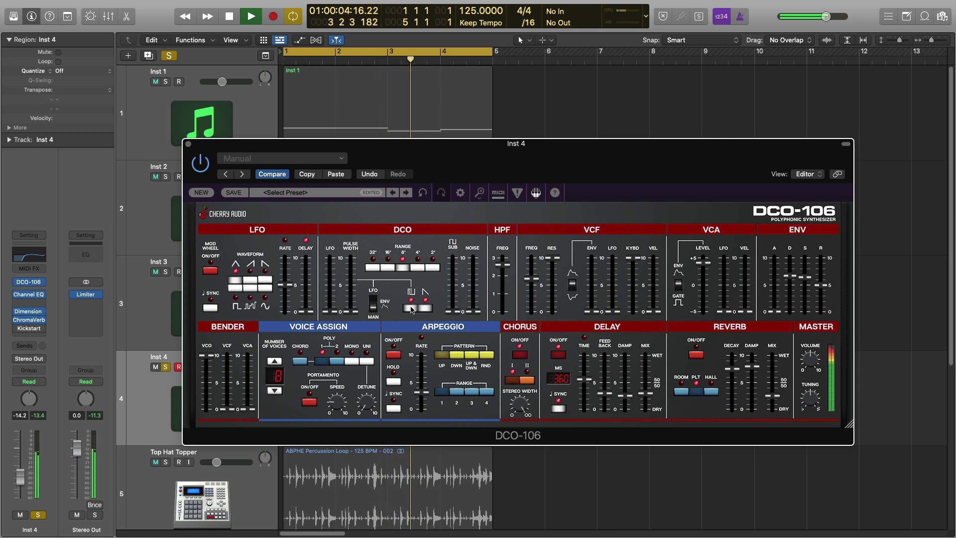
{"action": "left_click", "coordinate": [418, 268]}
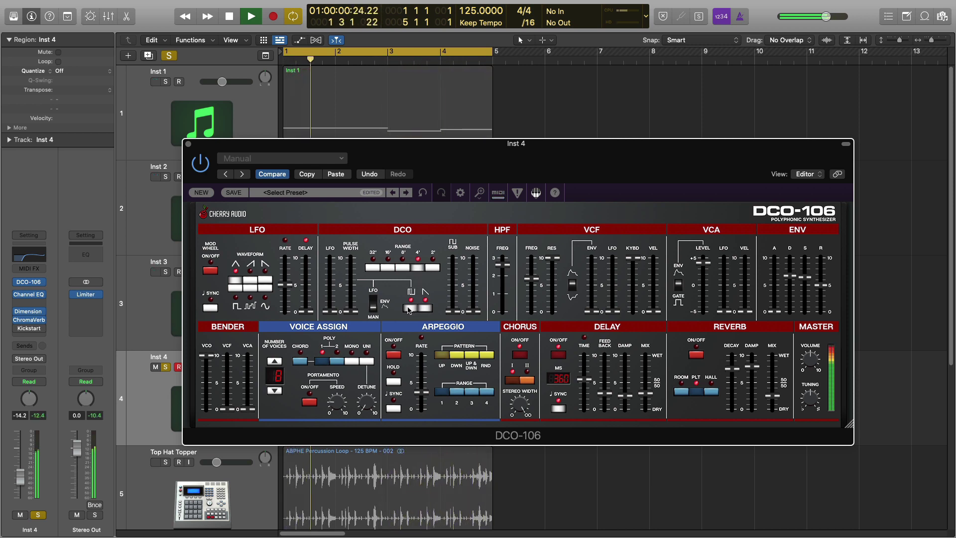
{"action": "left_click", "coordinate": [403, 268]}
{"action": "key", "text": "space"}
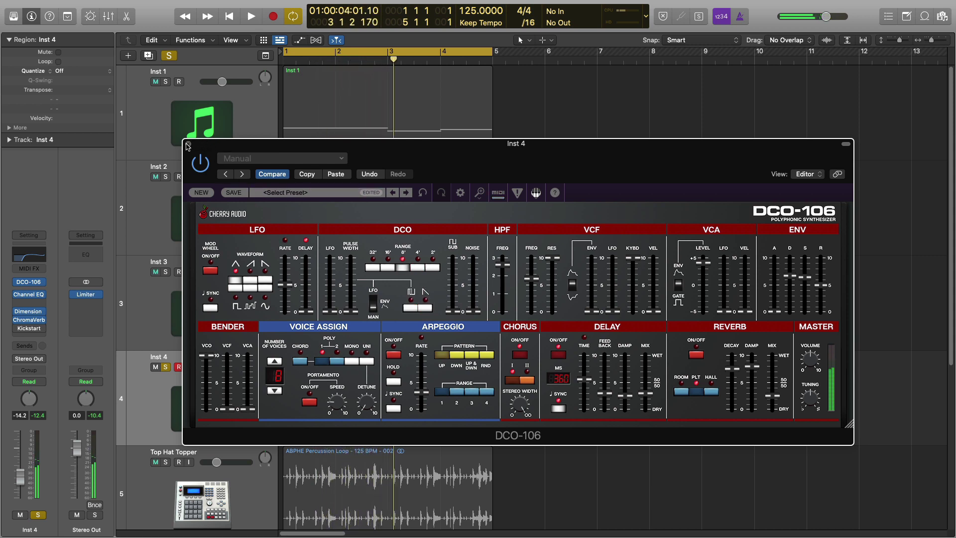
Step: Close Inst 4's synth window, clear the track solos, and play a passage of the full mix
{"action": "left_click", "coordinate": [188, 144]}
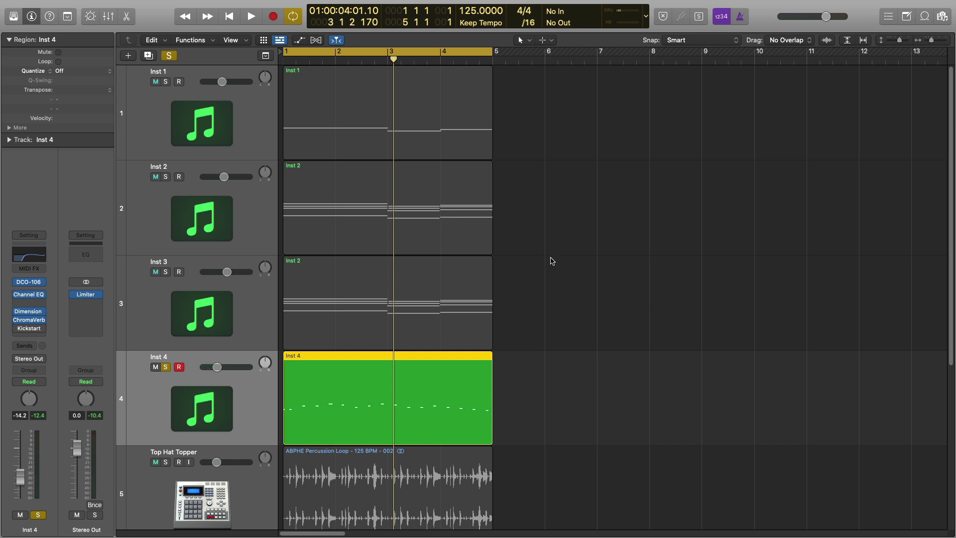
{"action": "left_click", "coordinate": [170, 56]}
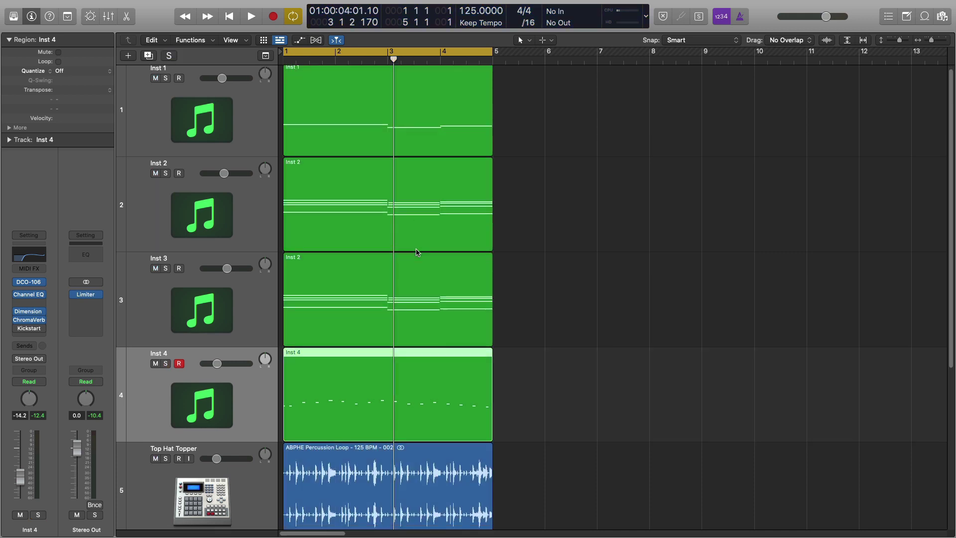
{"action": "scroll", "coordinate": [417, 252], "scroll_direction": "down", "scroll_amount": 5}
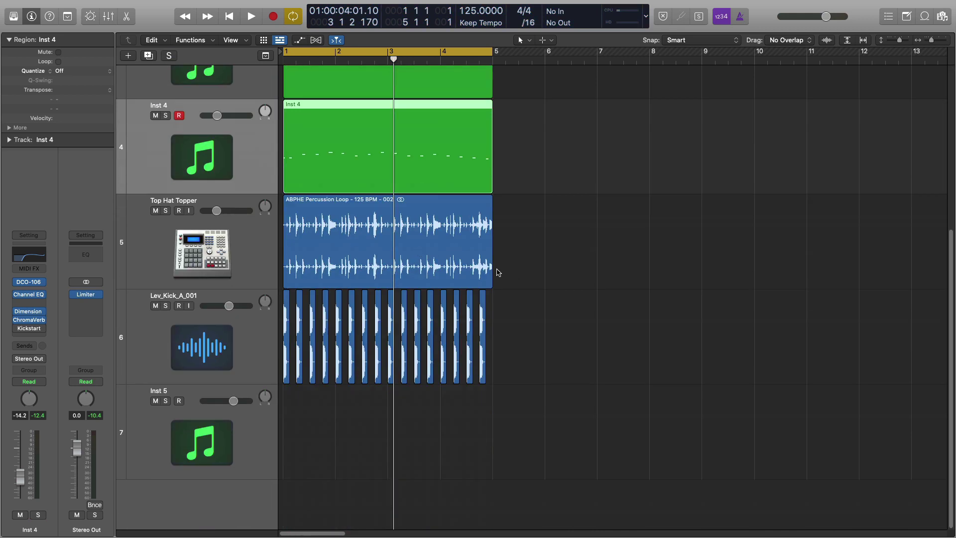
{"action": "scroll", "coordinate": [498, 271], "scroll_direction": "up", "scroll_amount": 4}
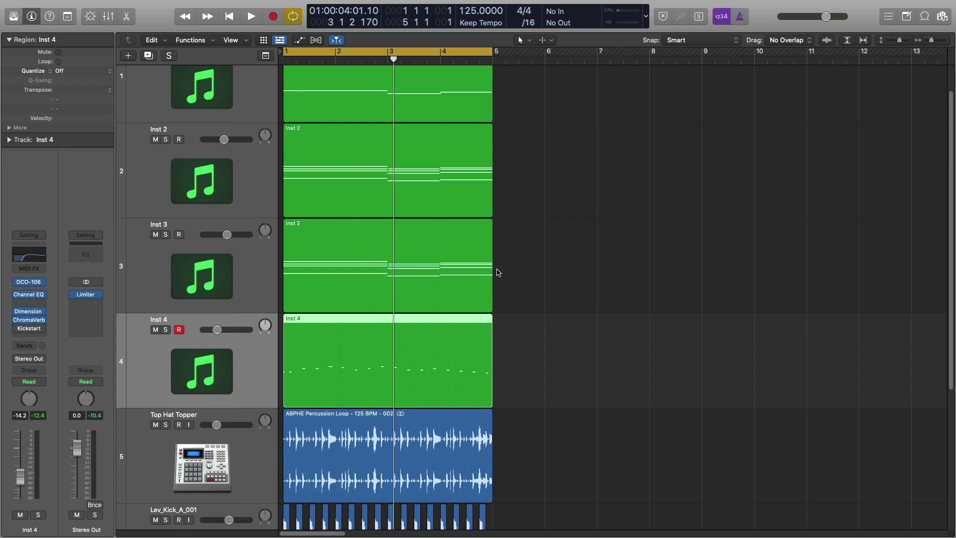
{"action": "key", "text": "space"}
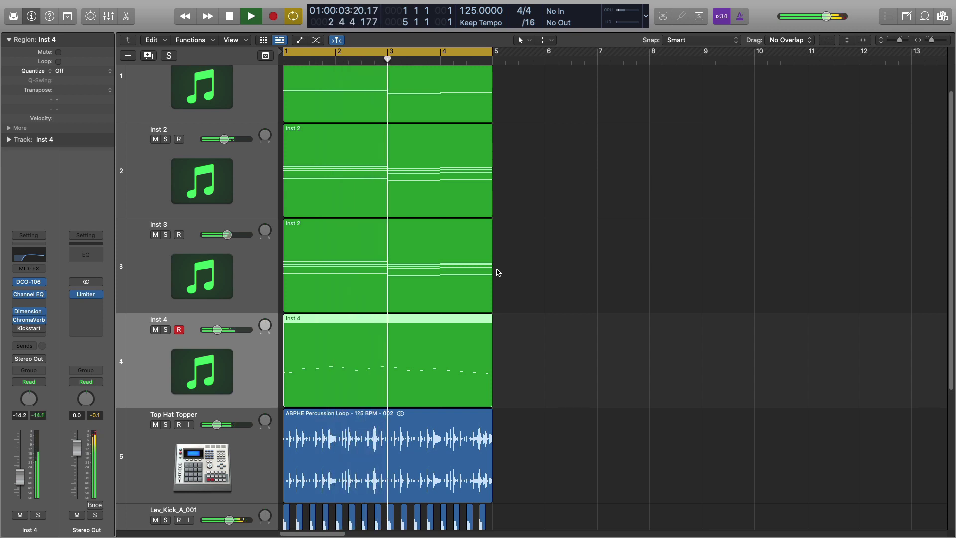
{"action": "key", "text": "space"}
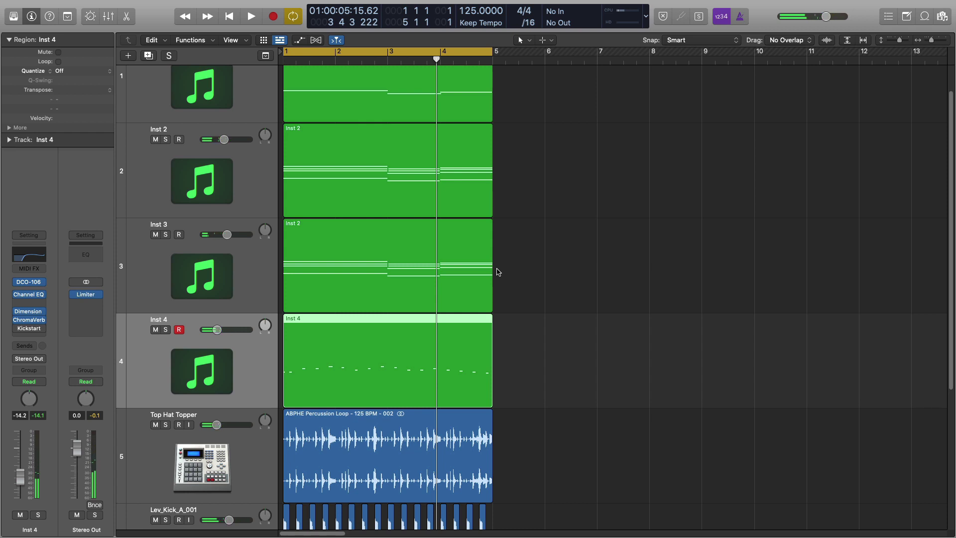
{"action": "scroll", "coordinate": [498, 272], "scroll_direction": "down", "scroll_amount": 1}
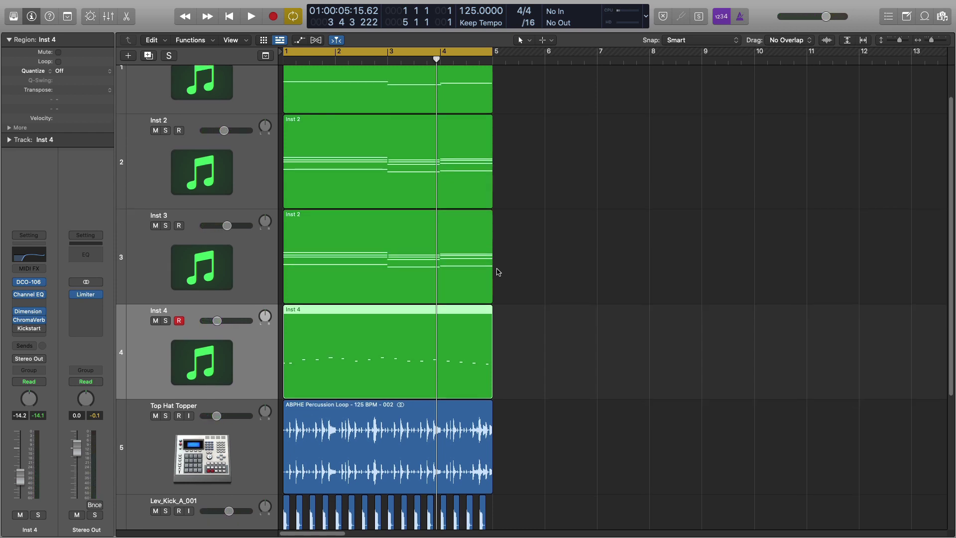
{"action": "scroll", "coordinate": [498, 272], "scroll_direction": "down", "scroll_amount": 1}
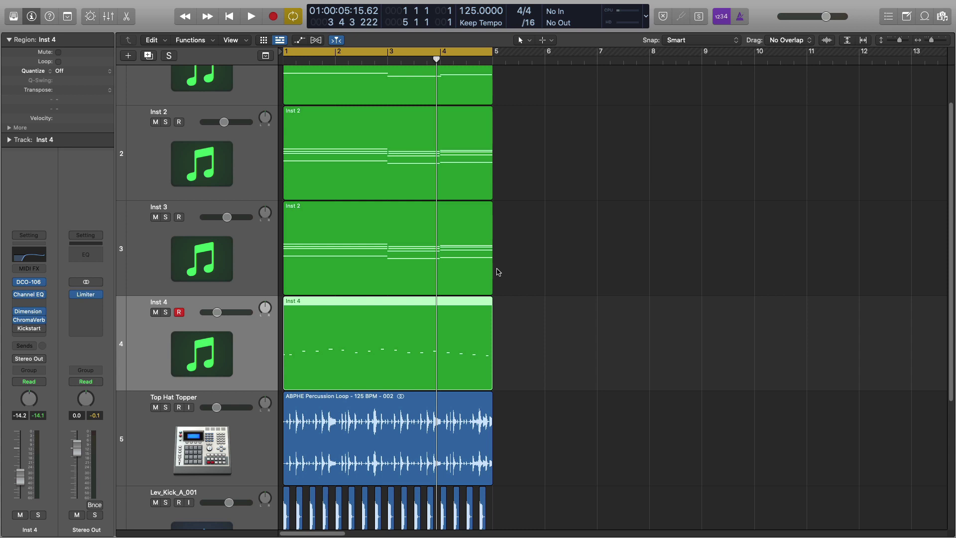
{"action": "scroll", "coordinate": [499, 272], "scroll_direction": "down", "scroll_amount": 1}
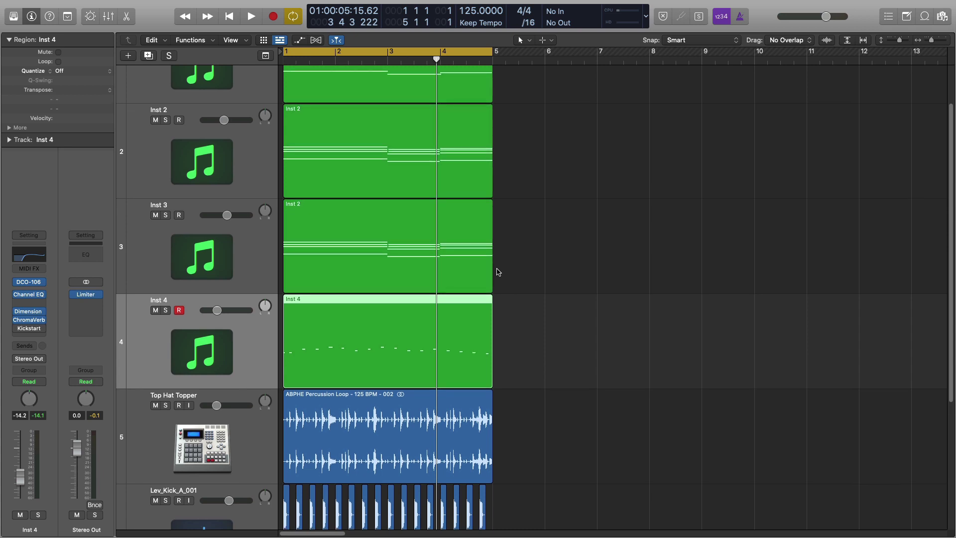
{"action": "scroll", "coordinate": [499, 272], "scroll_direction": "up", "scroll_amount": 4}
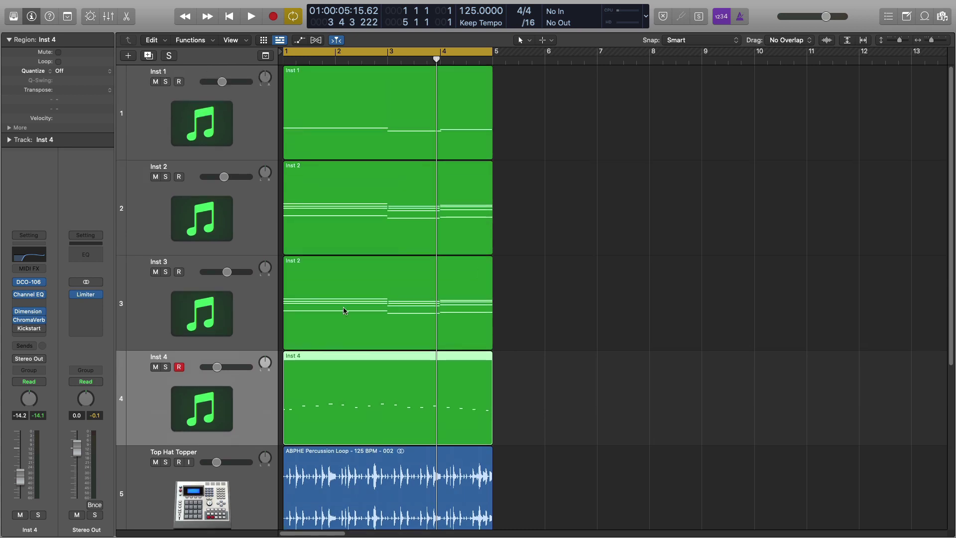
Step: Open Inst 4's DCO-106 and follow the store link in its About information to look over the product page
{"action": "left_click", "coordinate": [30, 282]}
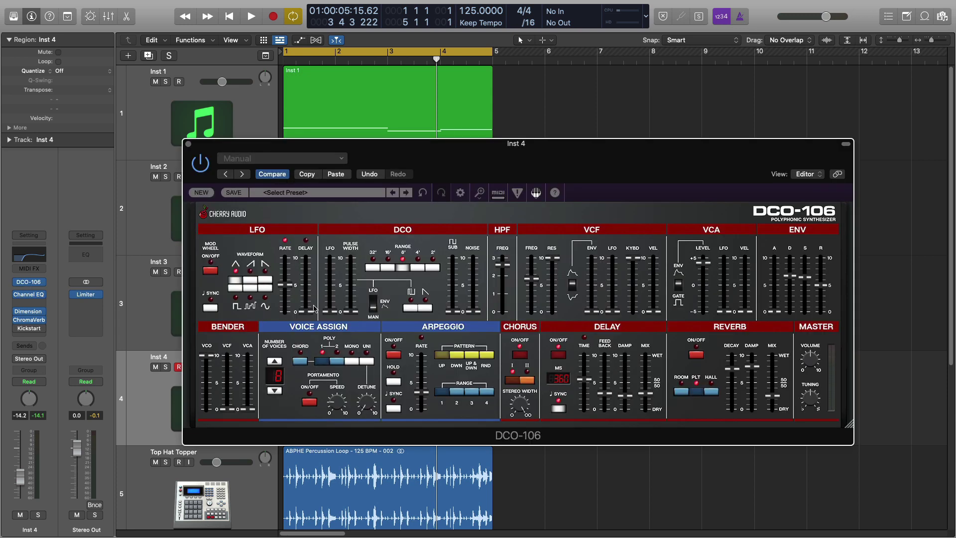
{"action": "left_click", "coordinate": [238, 215]}
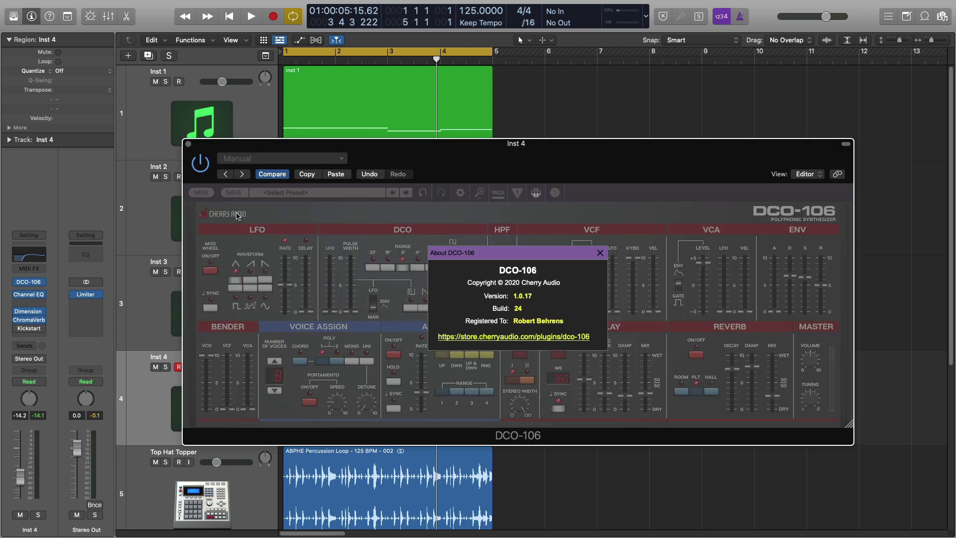
{"action": "left_click", "coordinate": [515, 339]}
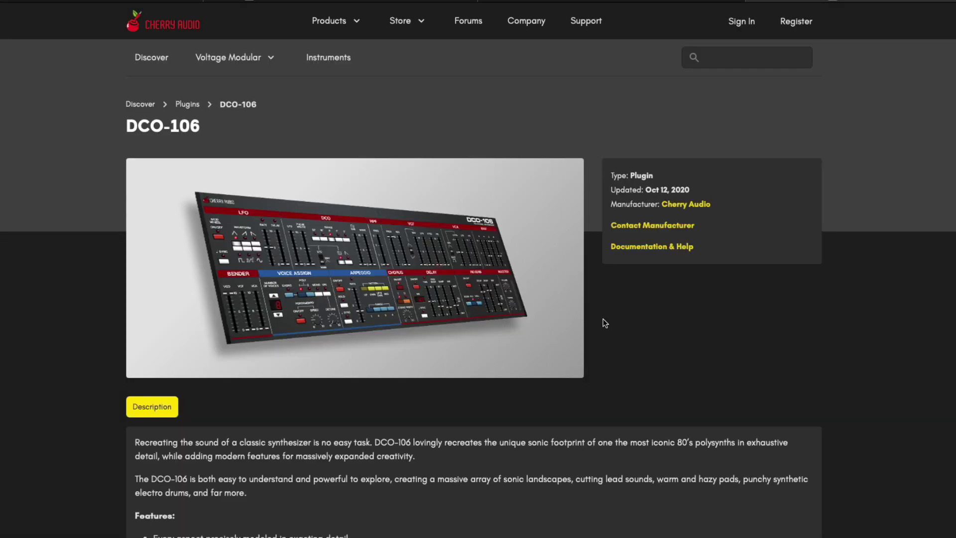
{"action": "scroll", "coordinate": [594, 318], "scroll_direction": "down", "scroll_amount": 10}
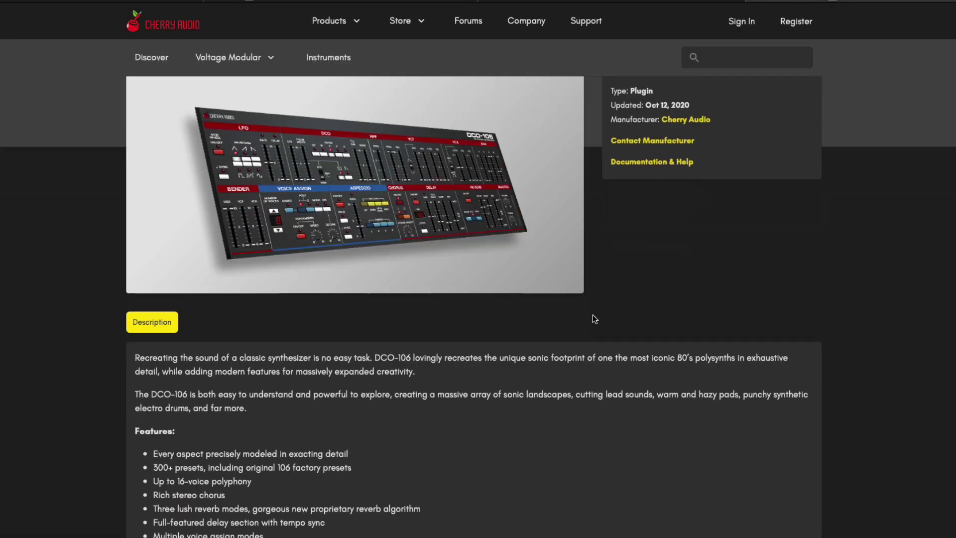
{"action": "scroll", "coordinate": [593, 315], "scroll_direction": "up", "scroll_amount": 10}
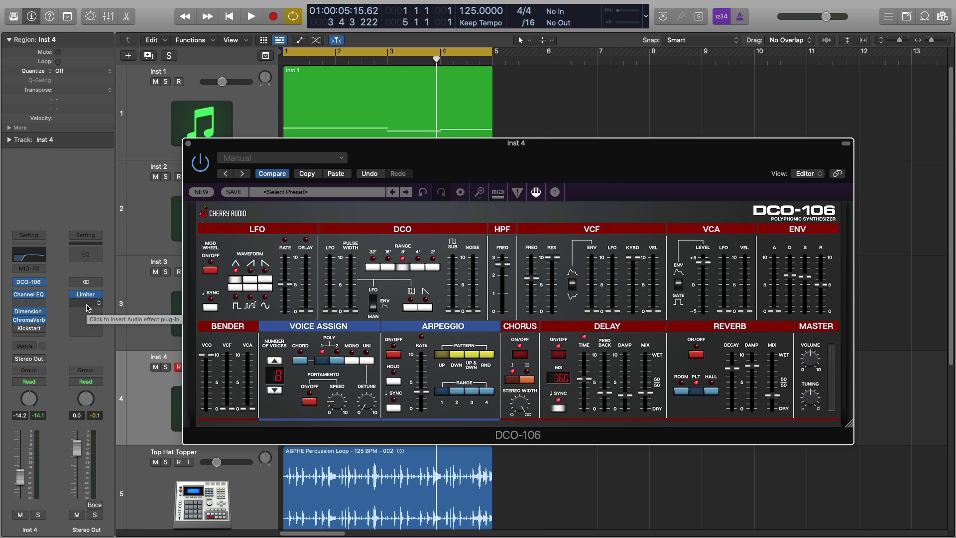
Step: Return to Logic Pro X and start playback of the full mix with Inst 4's DCO-106 open
{"action": "key", "text": "space"}
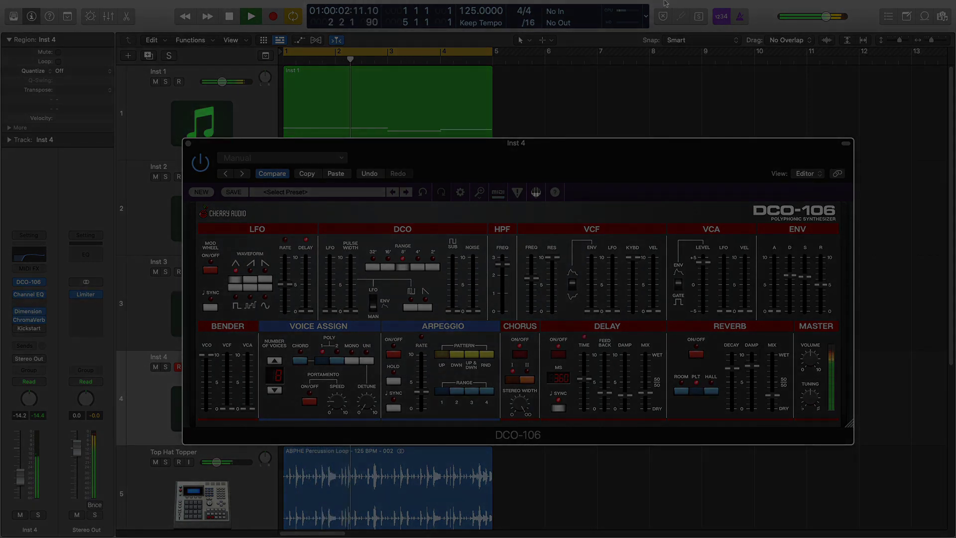
{"action": "mouse_move", "coordinate": [706, 17]}
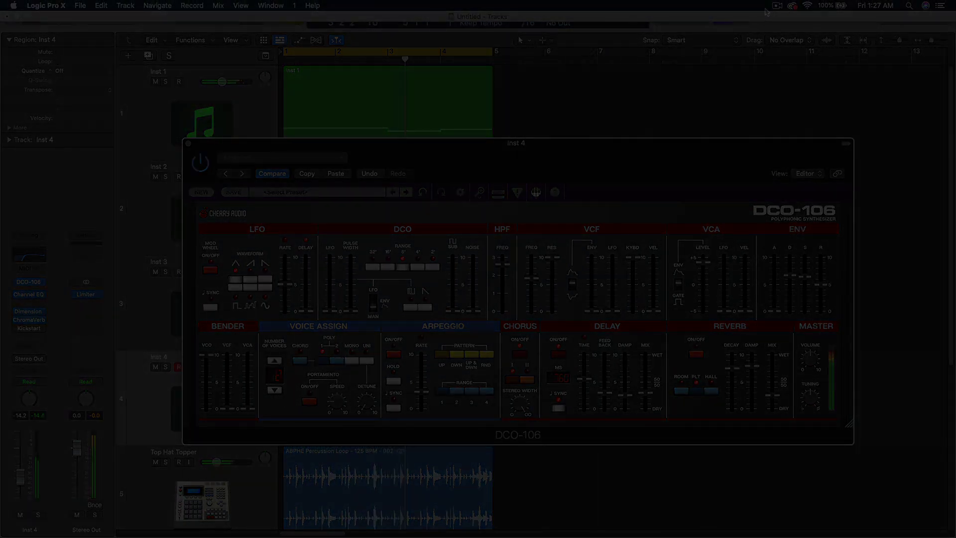